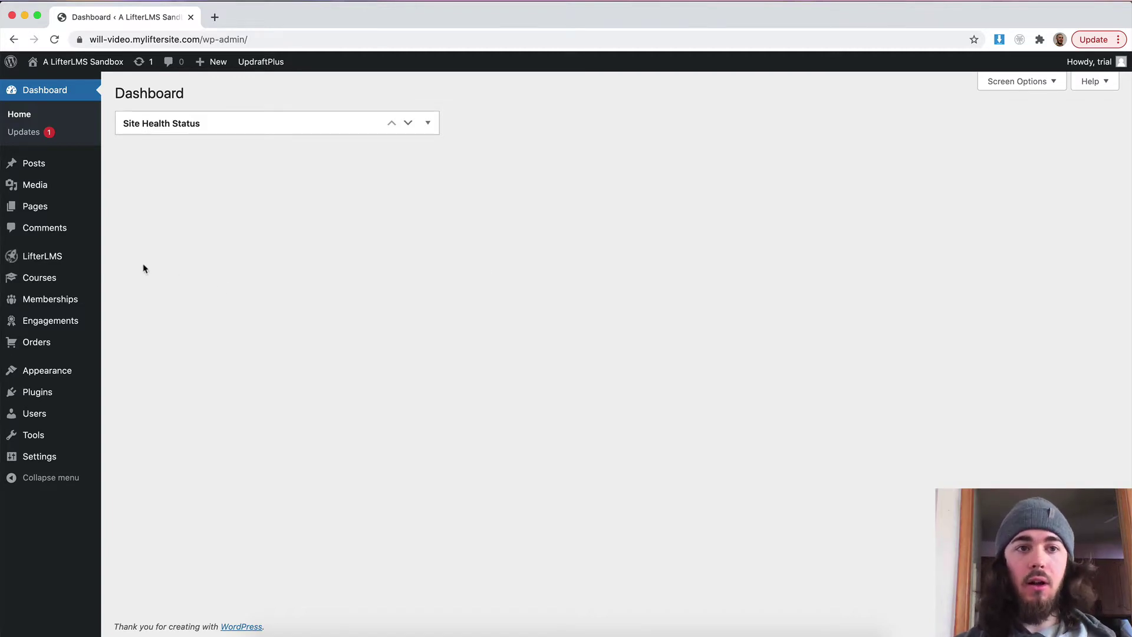
# Install the LifterLMS Private Areas add-on from the Add-ons & more page
pyautogui.moveTo(94, 257)
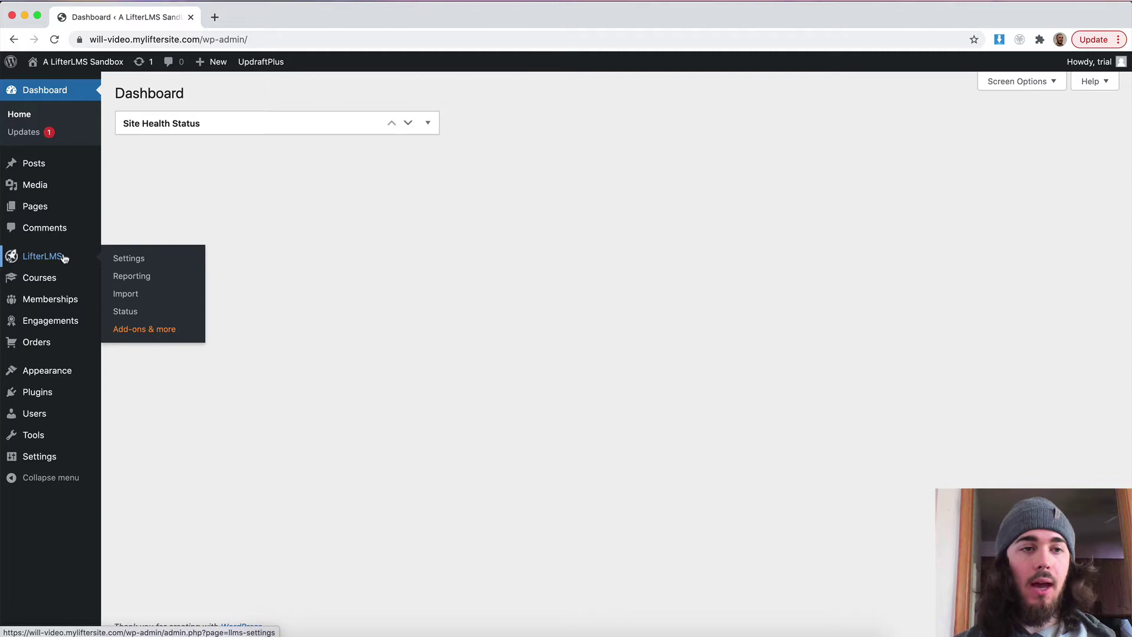
pyautogui.click(137, 335)
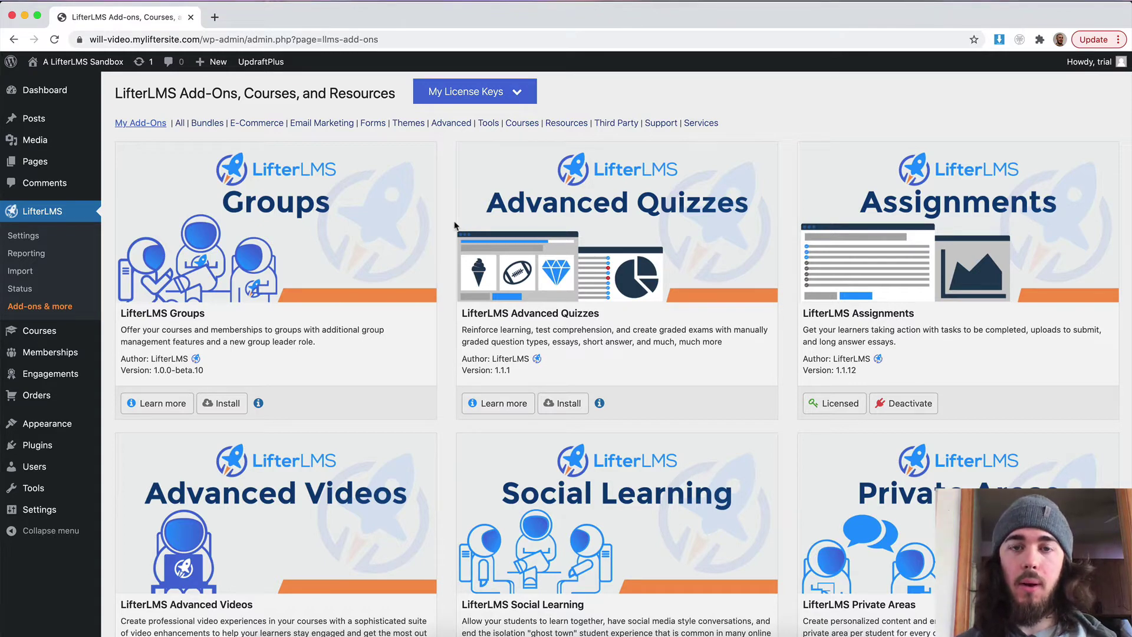
pyautogui.scroll(-2, 455, 224)
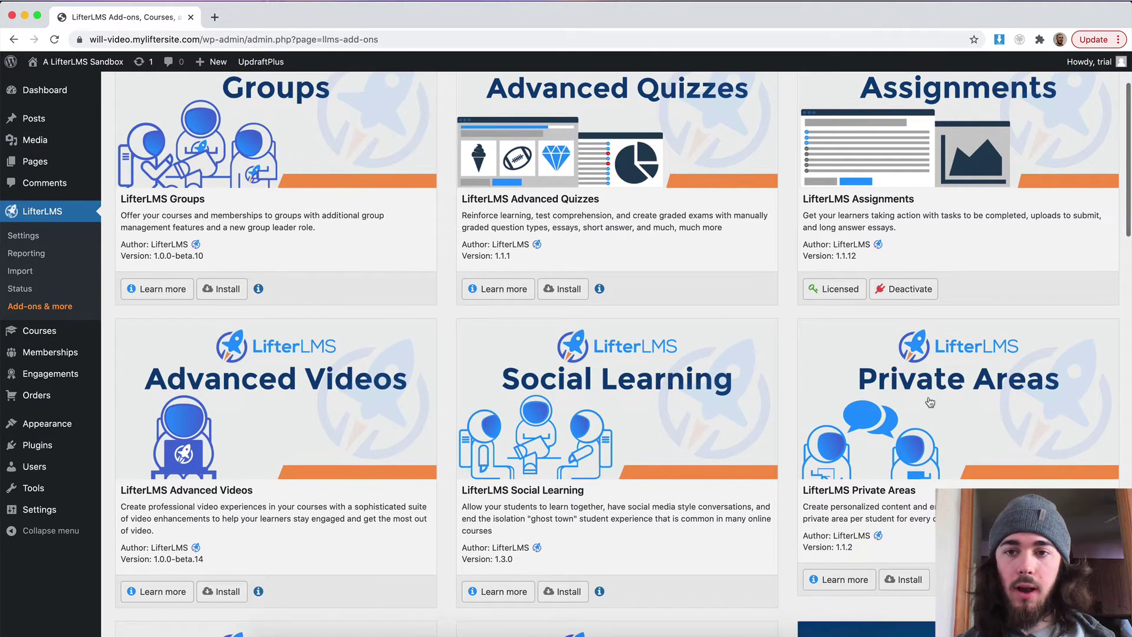
pyautogui.click(903, 579)
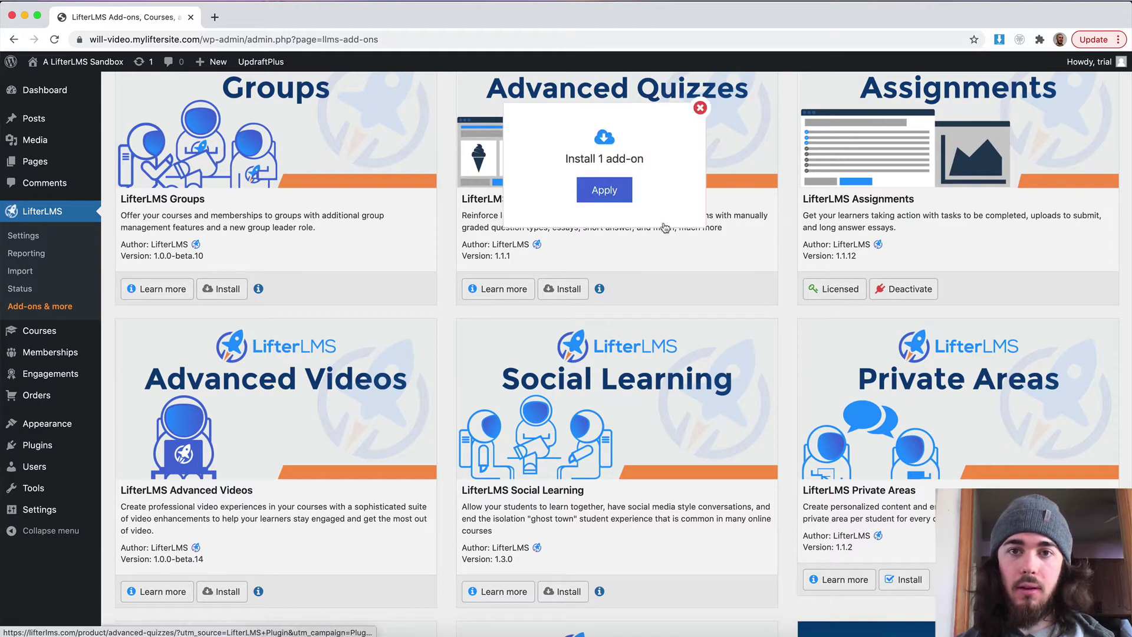
pyautogui.click(604, 190)
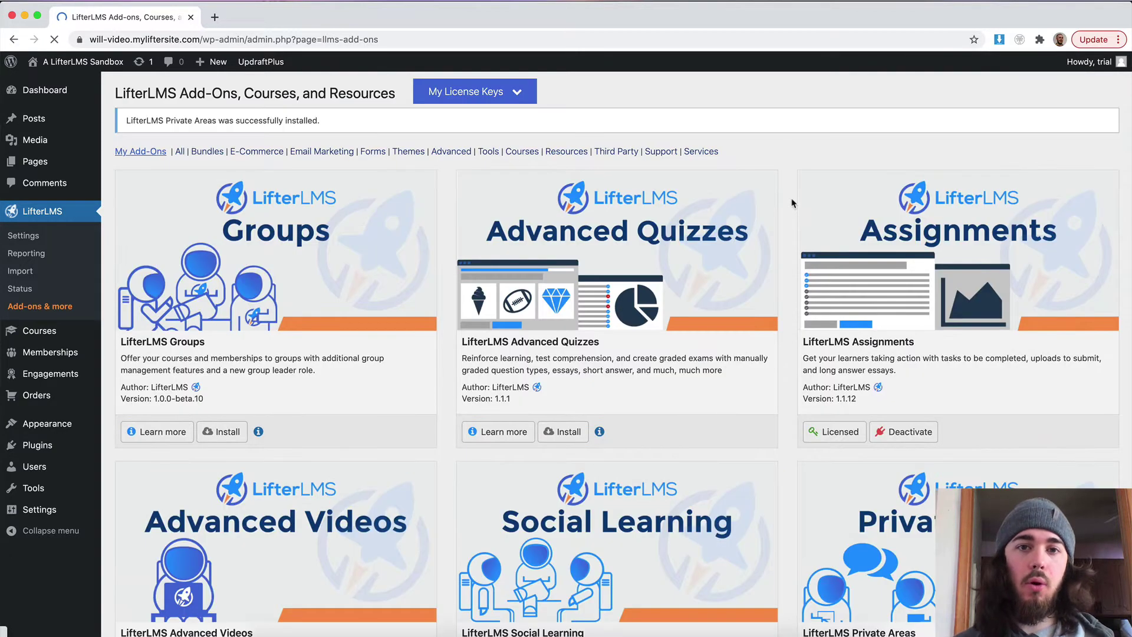
# Activate the newly installed Private Areas add-on
pyautogui.scroll(-5, 792, 203)
pyautogui.scroll(-1, 901, 488)
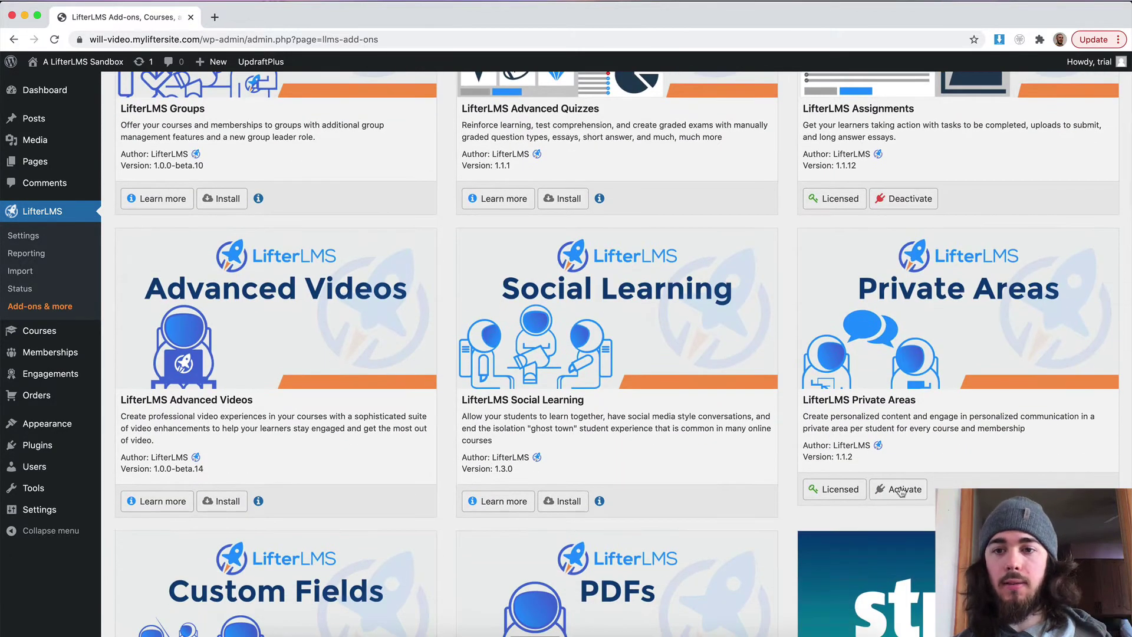
pyautogui.click(900, 488)
pyautogui.click(607, 189)
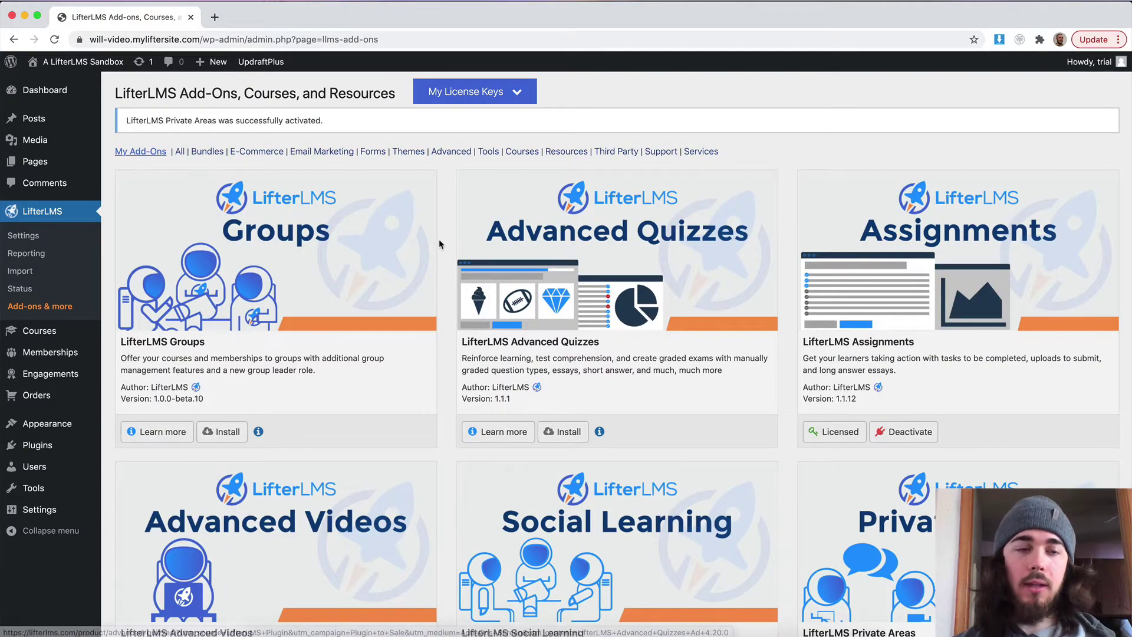
# Tick Enable for the LifterLMS Private Areas integration and save the integration settings
pyautogui.click(26, 240)
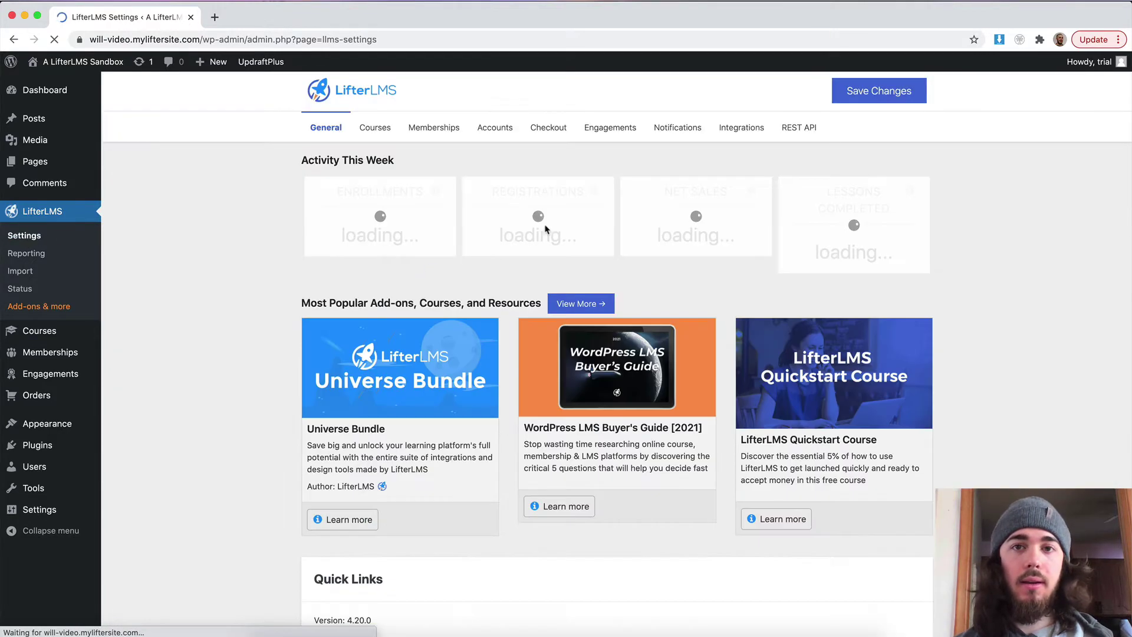
pyautogui.click(736, 134)
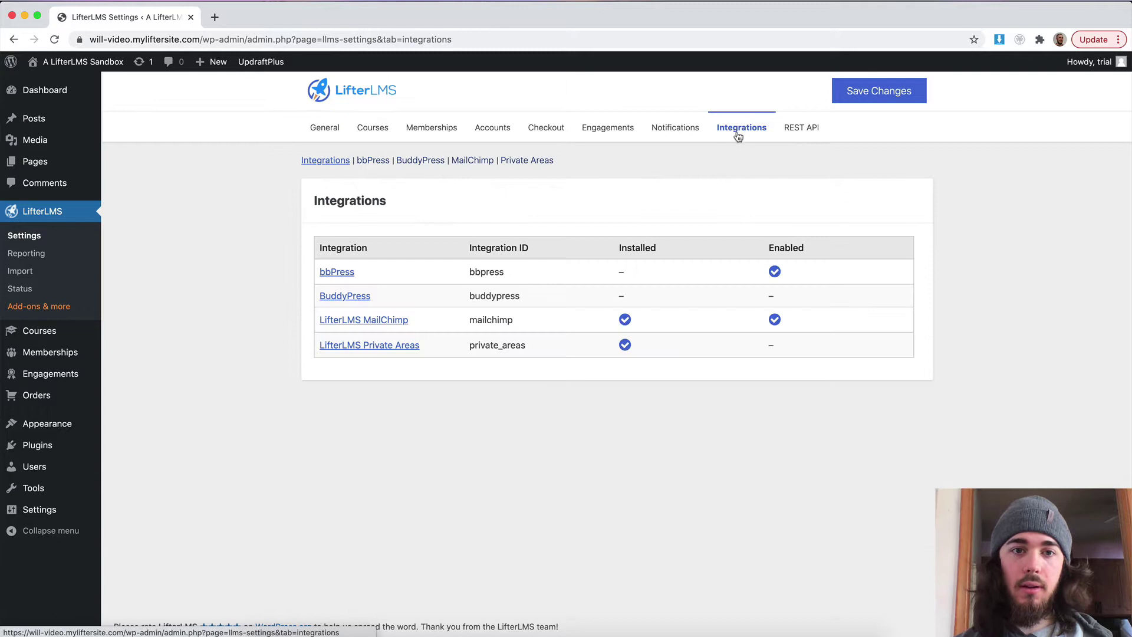
pyautogui.click(362, 348)
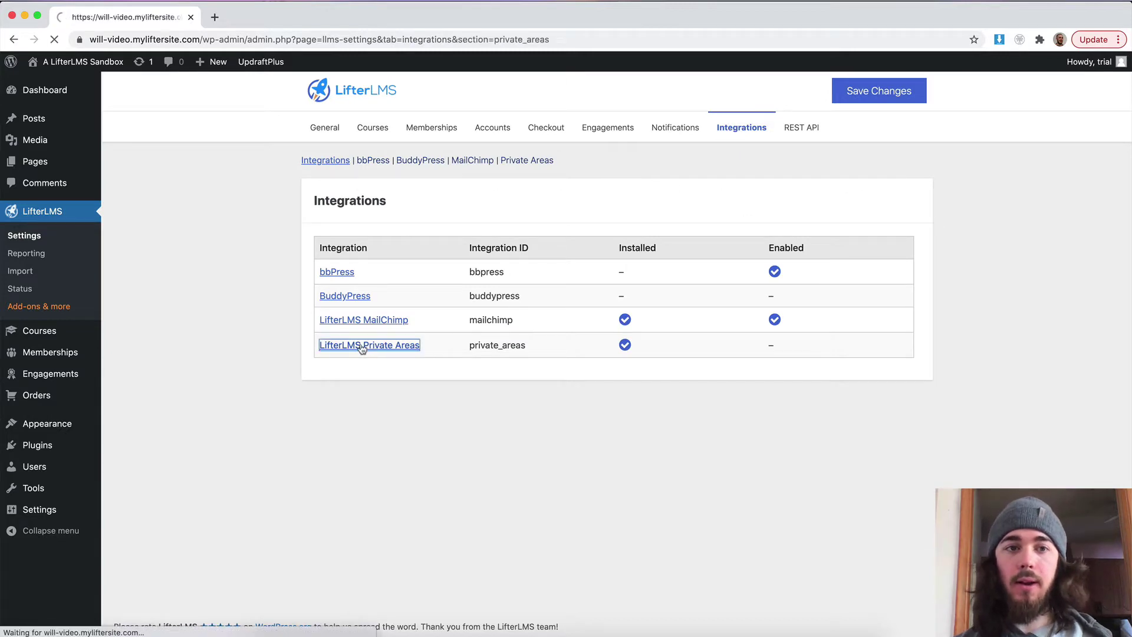
pyautogui.click(458, 287)
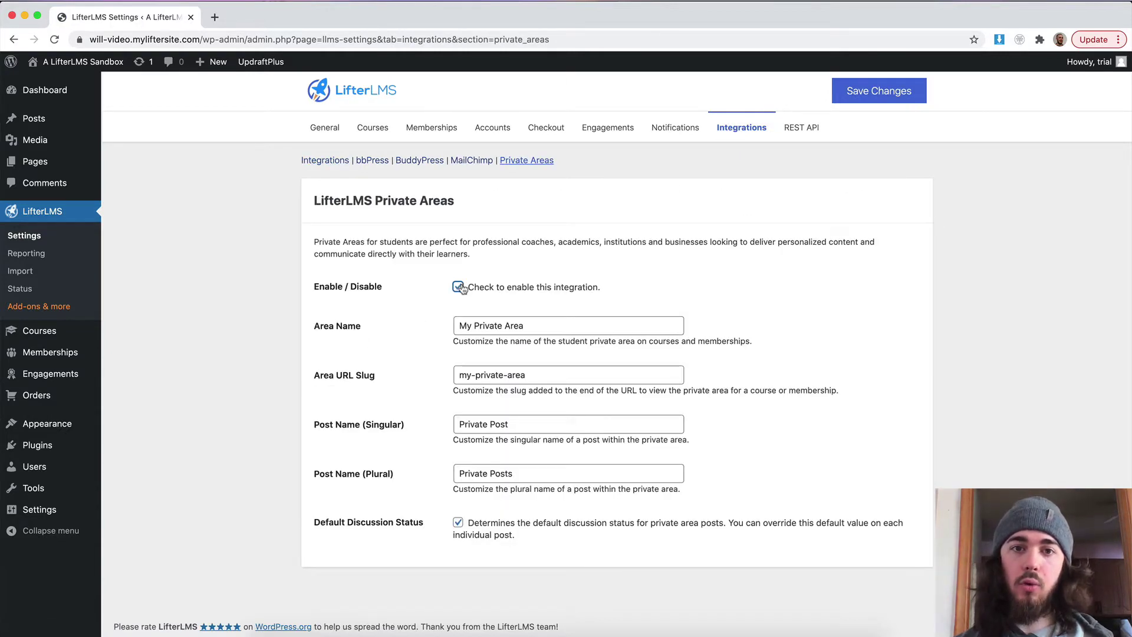
pyautogui.click(878, 94)
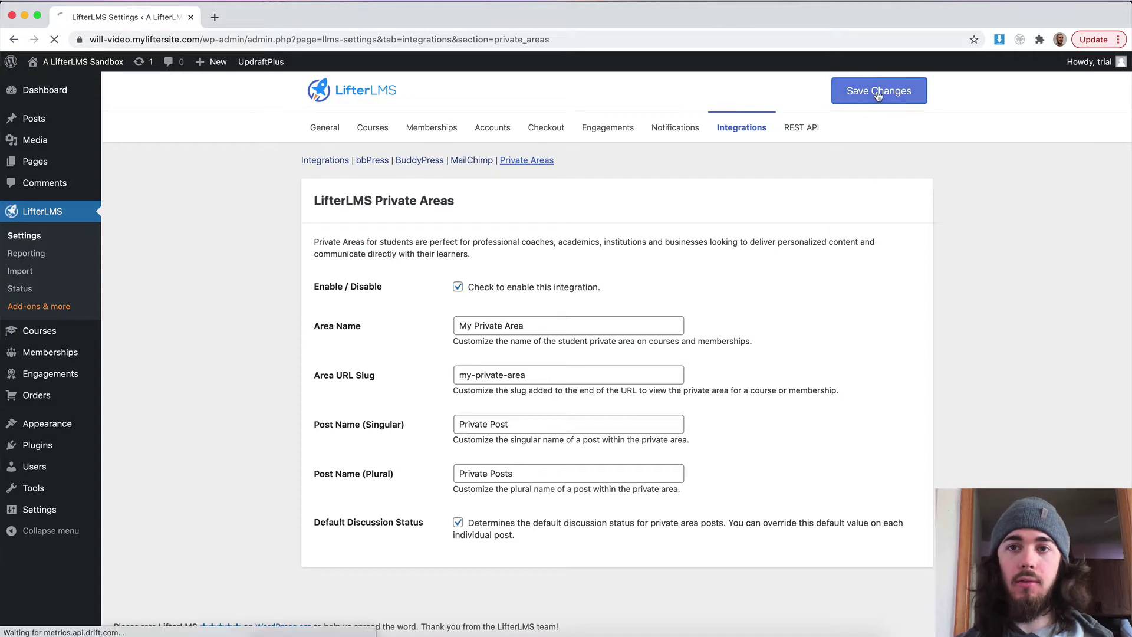
pyautogui.click(54, 39)
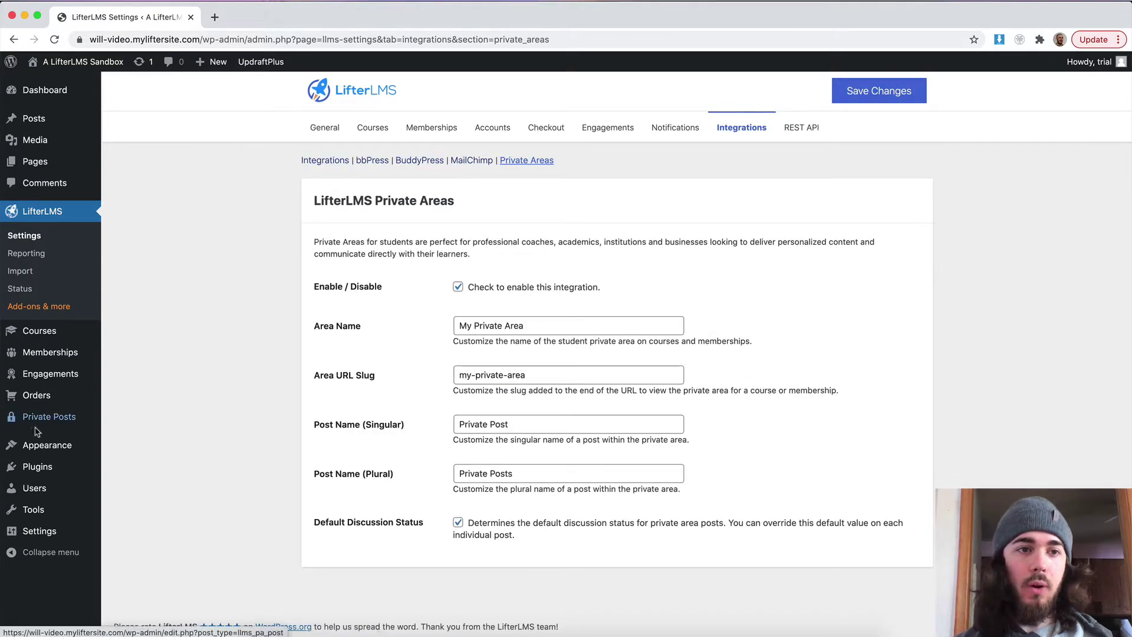
pyautogui.moveTo(18, 419)
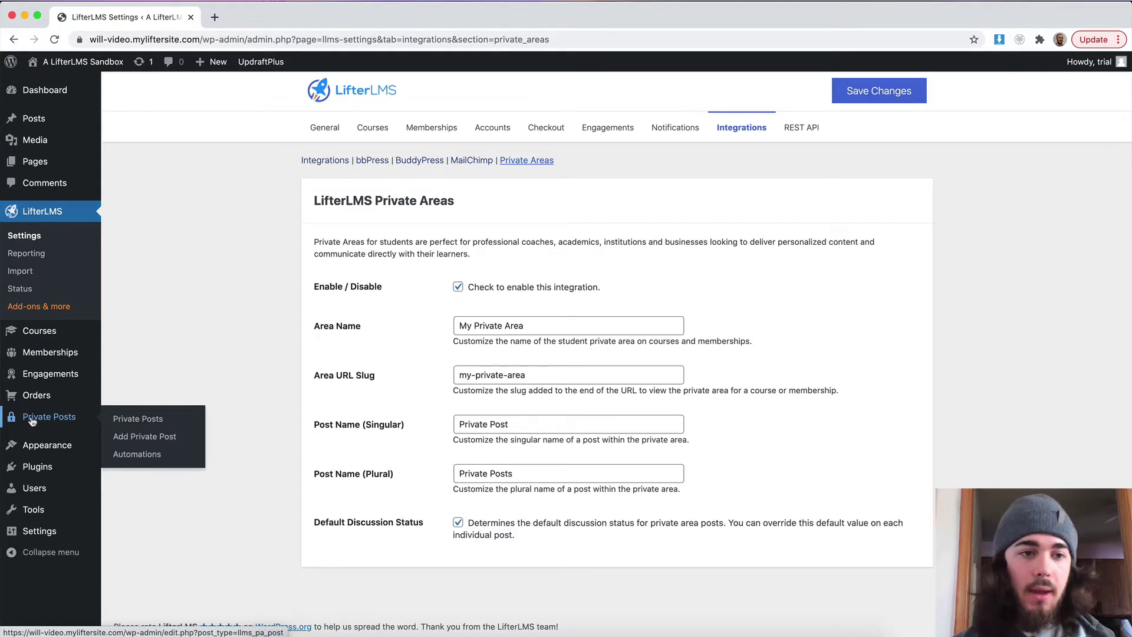
# Save the Permalink Settings again, keeping the Post name structure unchanged
pyautogui.moveTo(54, 539)
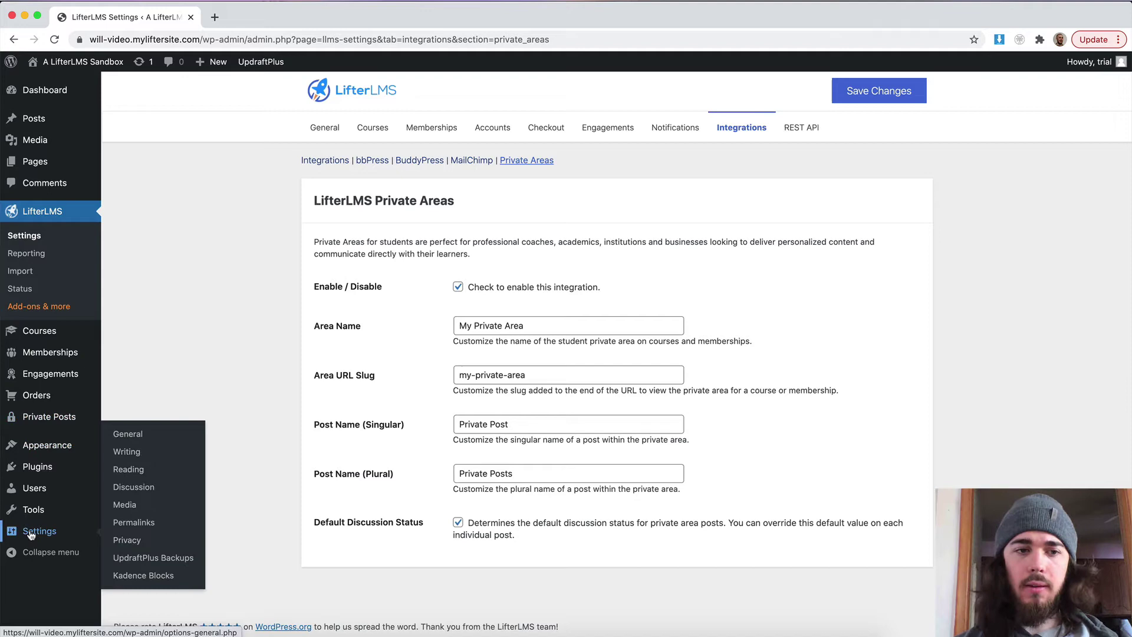
pyautogui.click(121, 523)
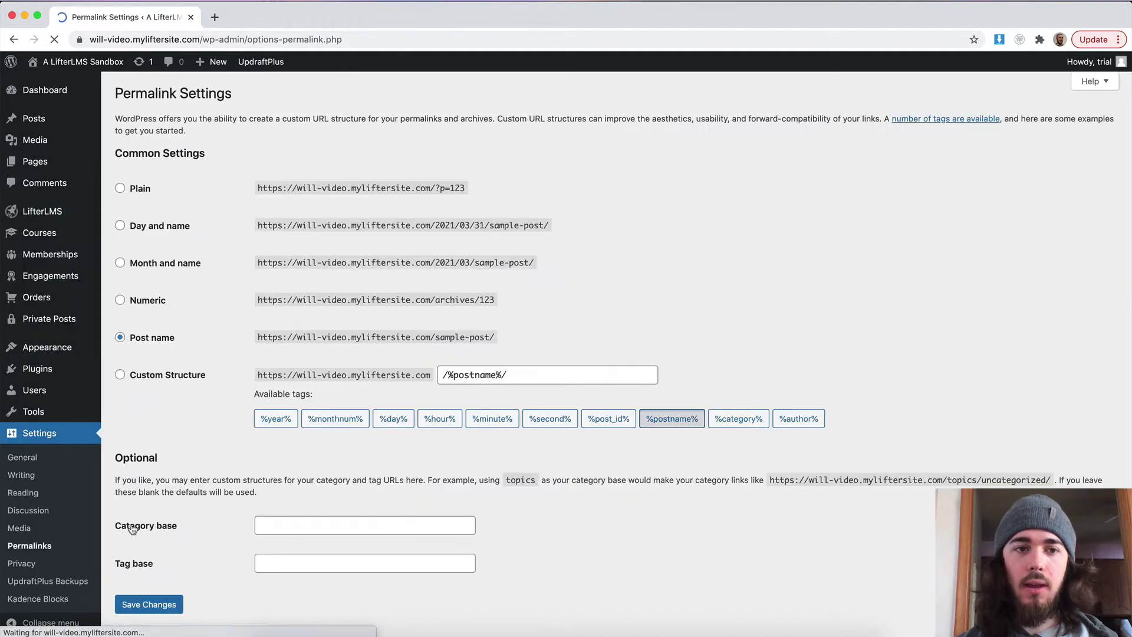
pyautogui.scroll(-1, 146, 519)
pyautogui.click(134, 581)
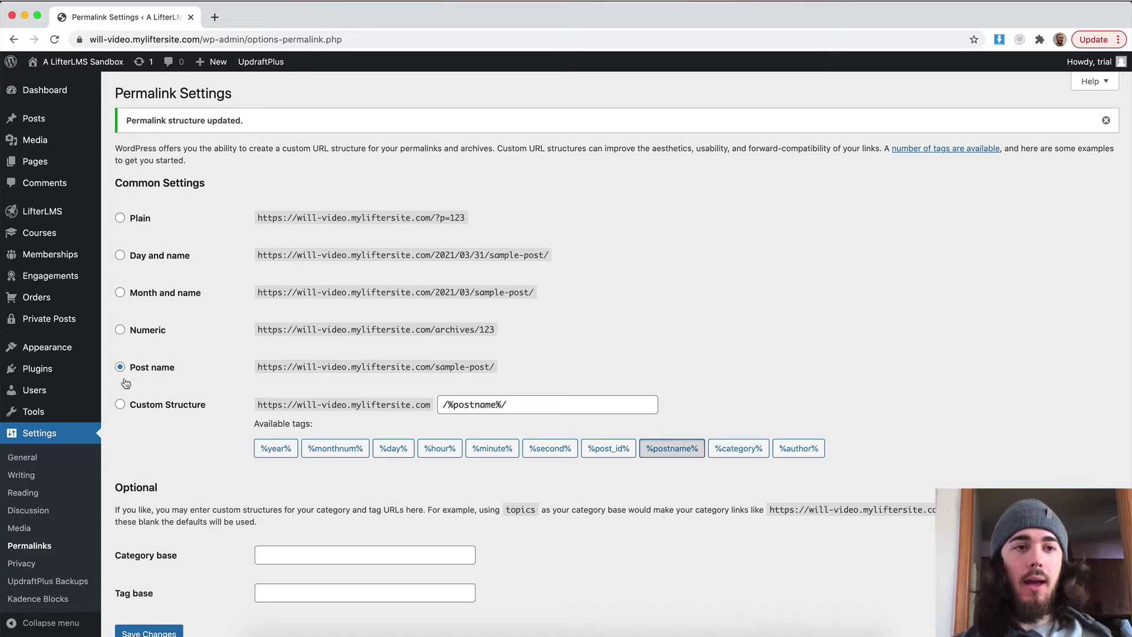
# Check the Private Areas Area Name 'My Private Area' in Integrations settings, leaving it unchanged
pyautogui.moveTo(53, 212)
pyautogui.click(111, 216)
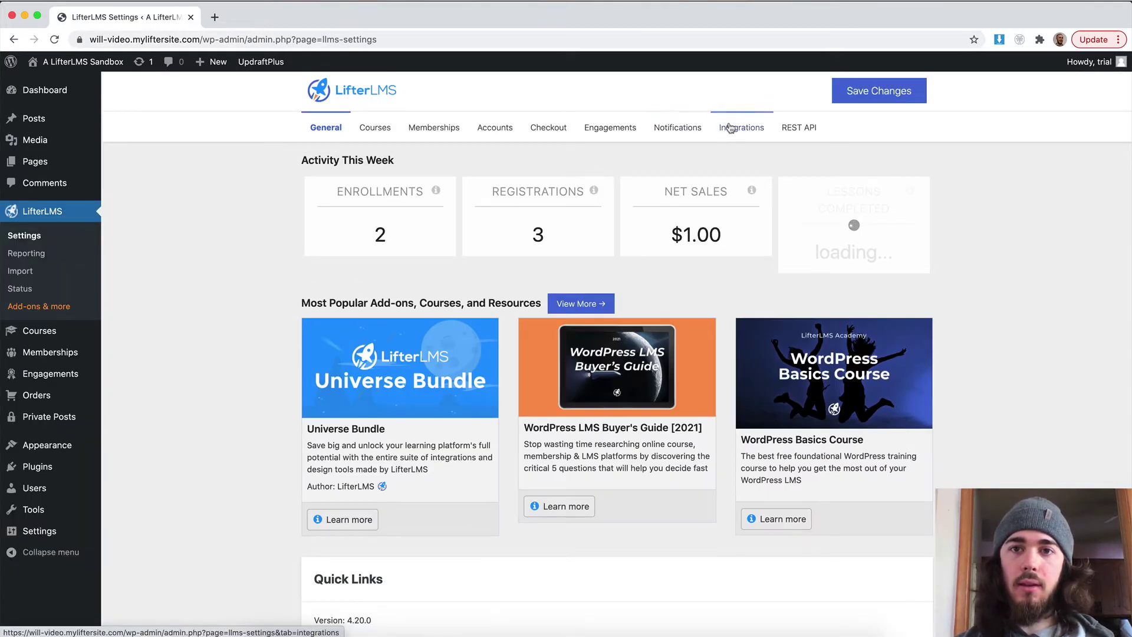
pyautogui.click(729, 129)
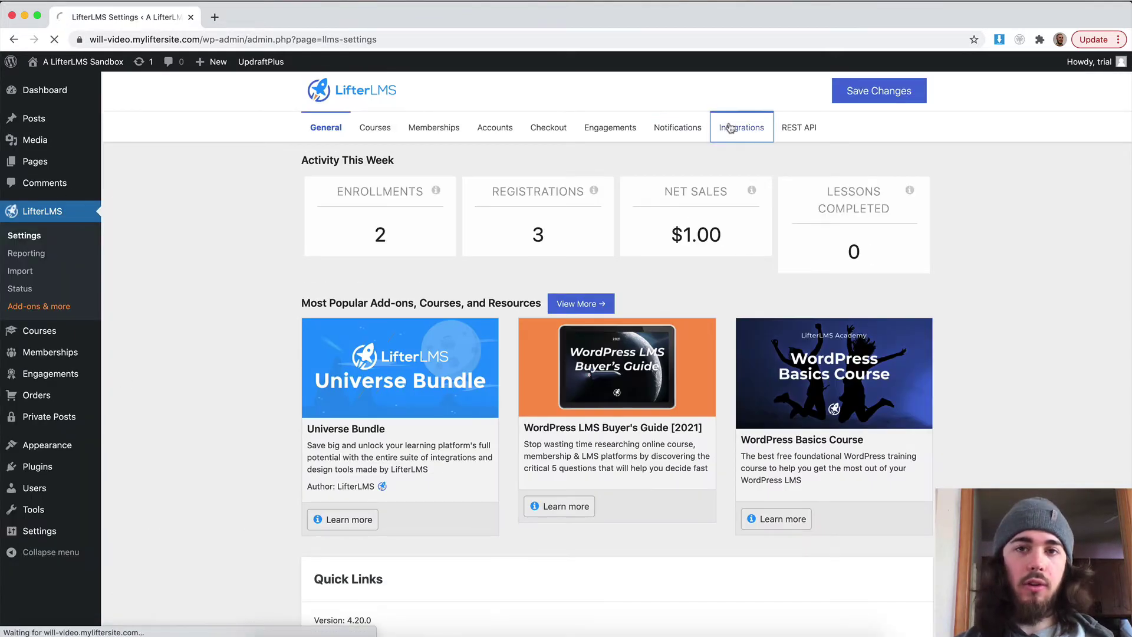
pyautogui.click(365, 350)
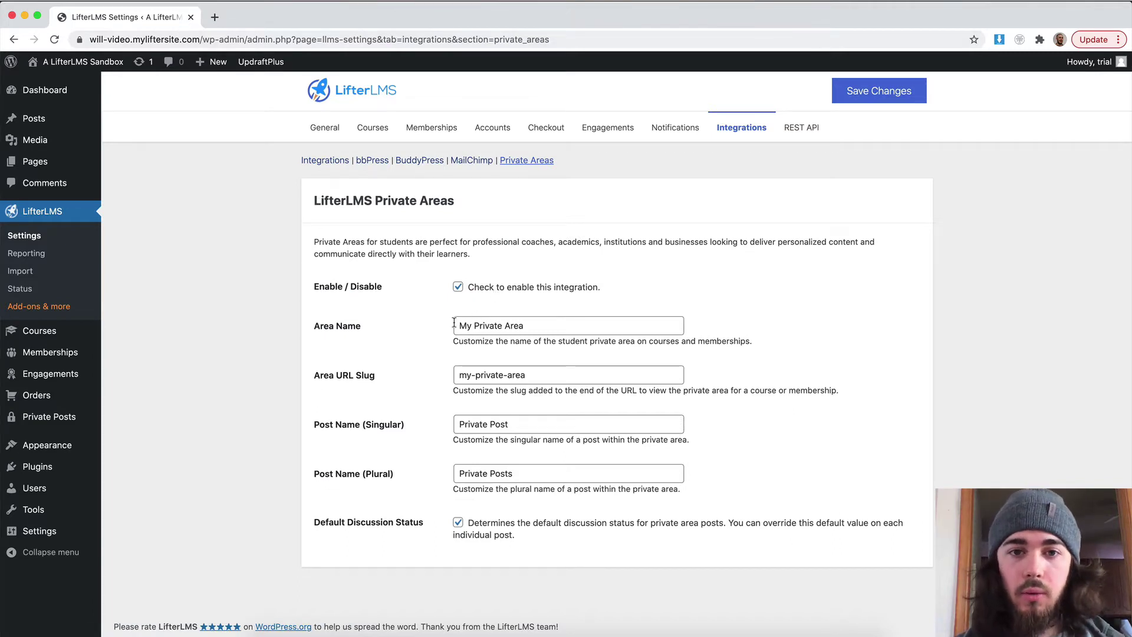
pyautogui.moveTo(454, 324); pyautogui.dragTo(582, 328)
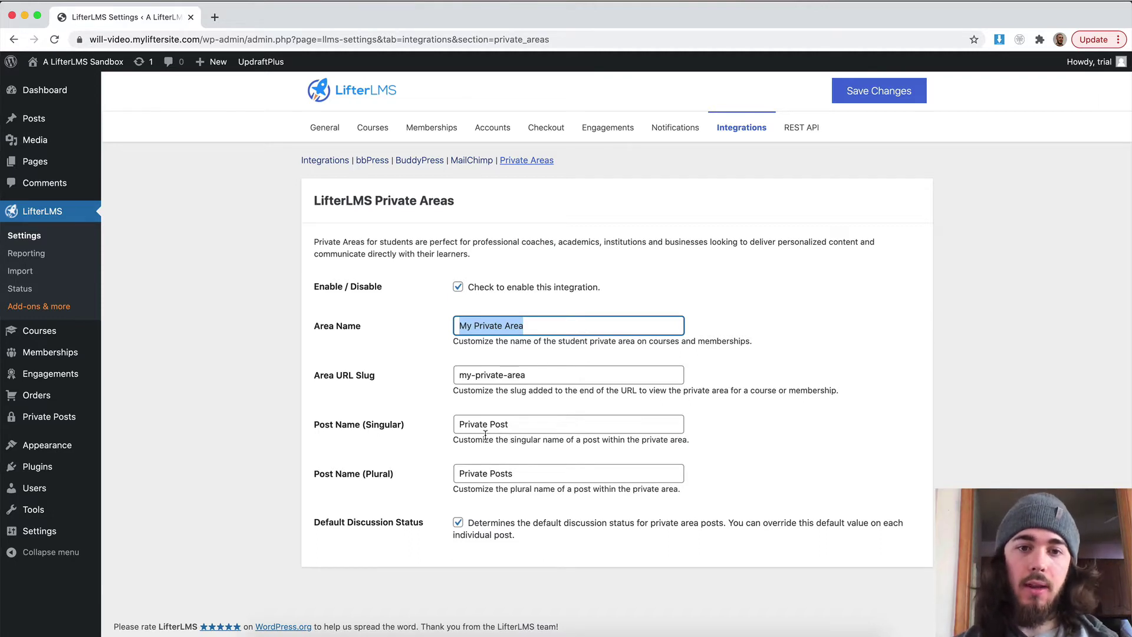
pyautogui.click(388, 387)
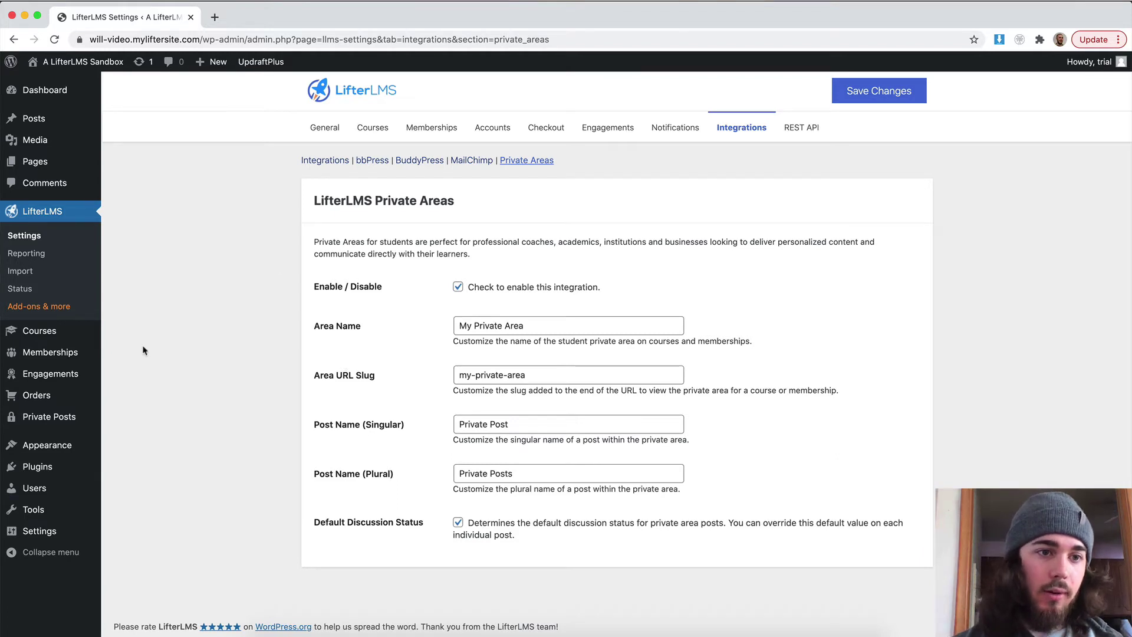
# Create a new private post titled 'Welcome to the course!' with the welcome text pasted as body
pyautogui.click(62, 414)
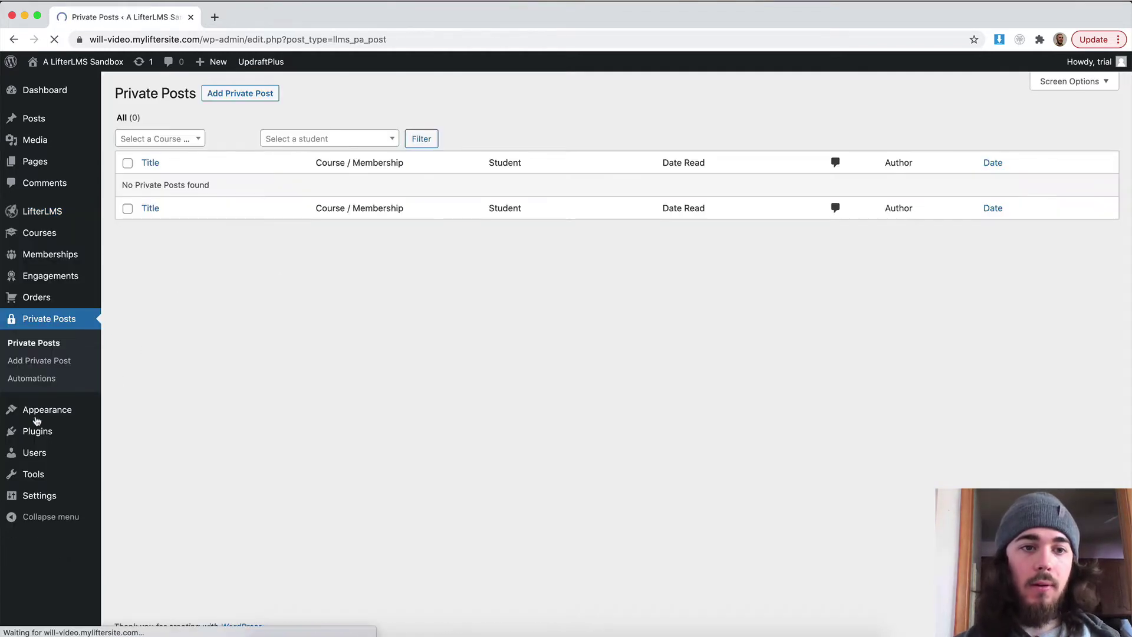
pyautogui.click(236, 100)
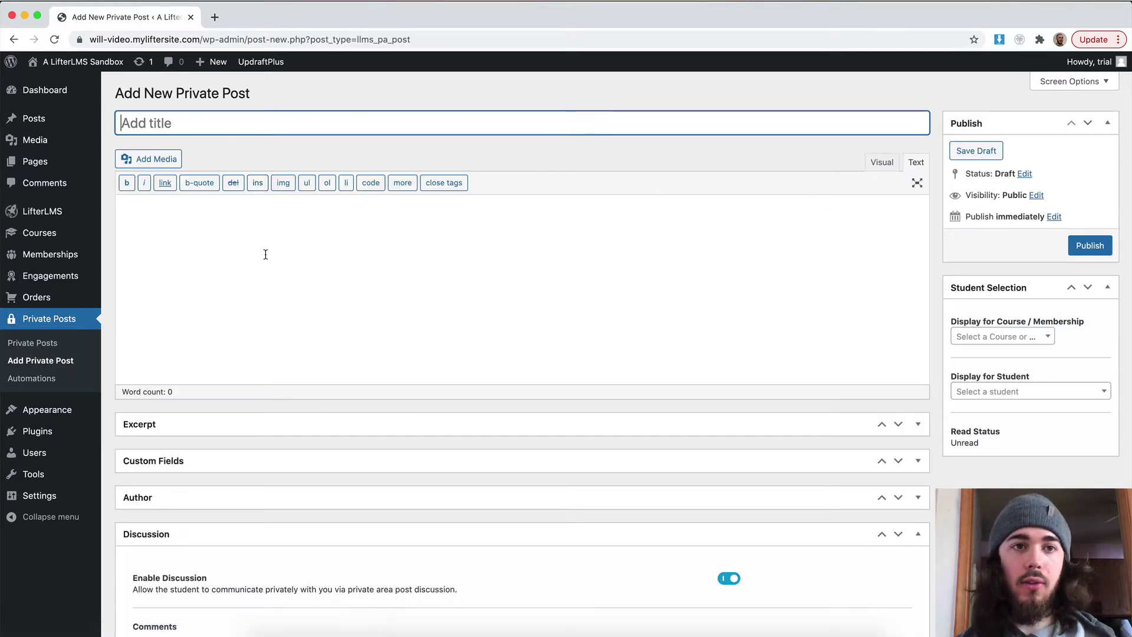
pyautogui.write('Welcome ot the')
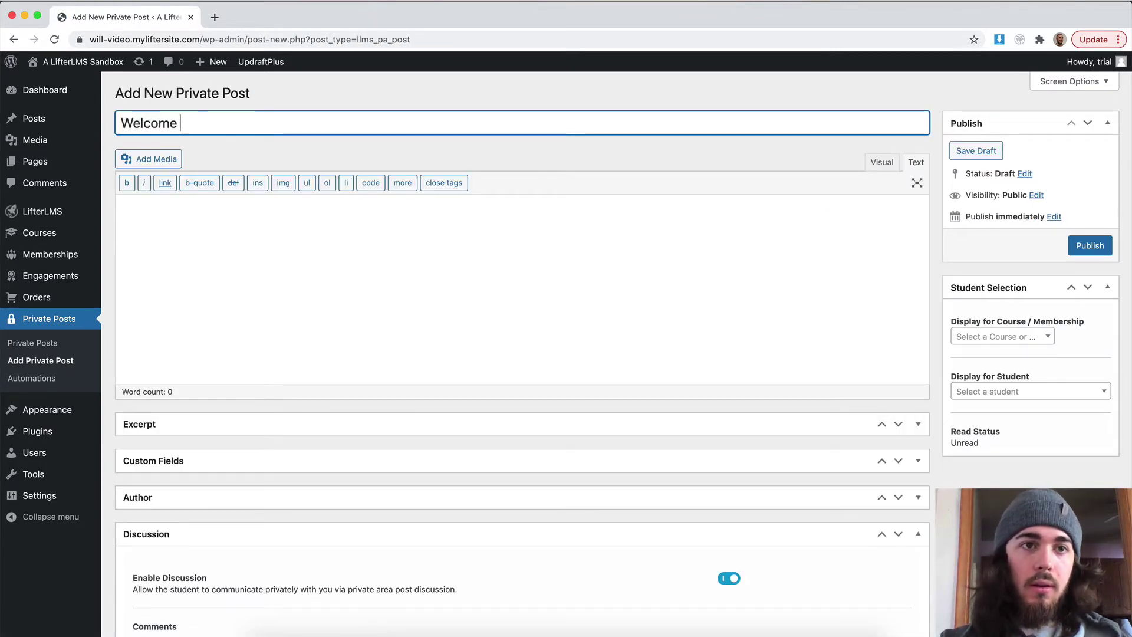
pyautogui.press('BackSpace')
pyautogui.press('BackSpace')
pyautogui.press('BackSpace')
pyautogui.press('BackSpace')
pyautogui.press('BackSpace')
pyautogui.press('BackSpace')
pyautogui.write('to ')
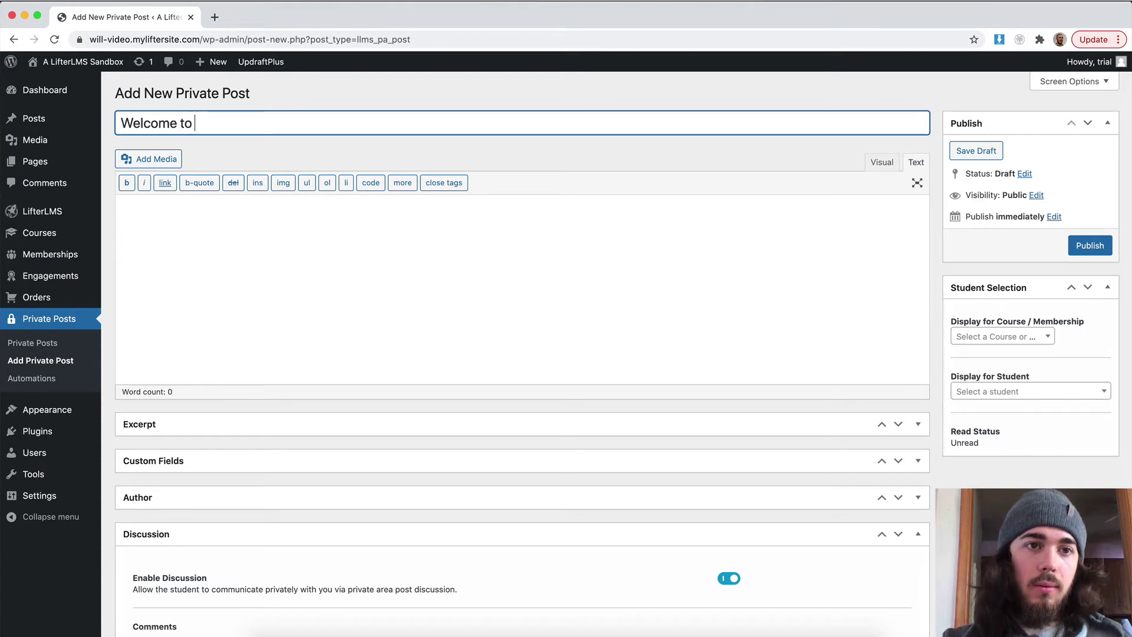
pyautogui.write('the course!')
pyautogui.click(318, 334)
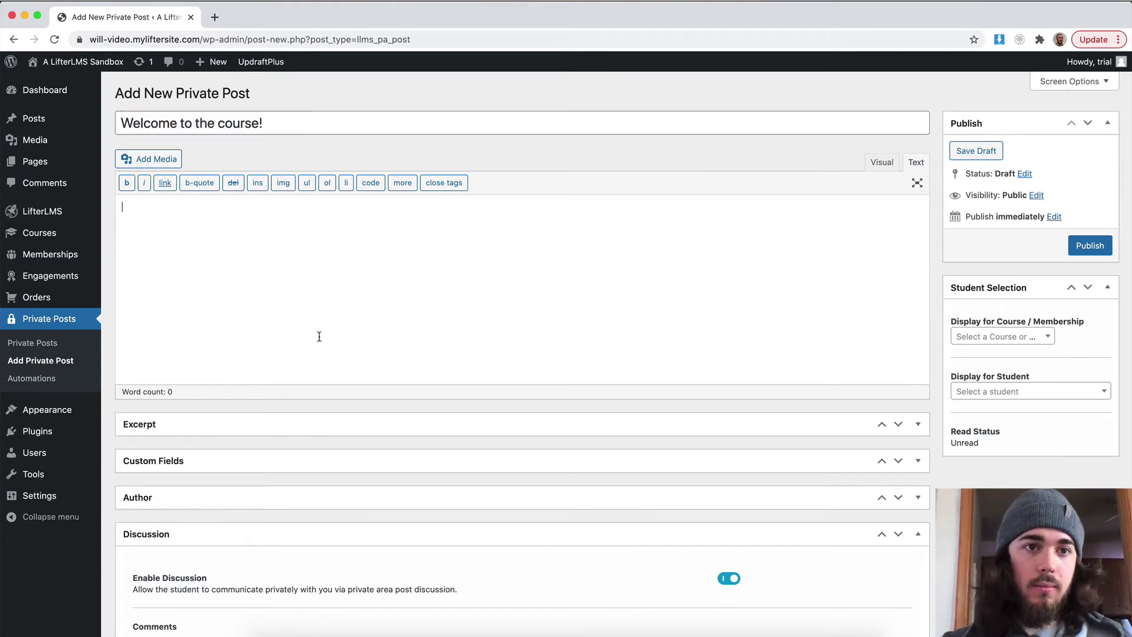
pyautogui.write('Welcome to the course!')
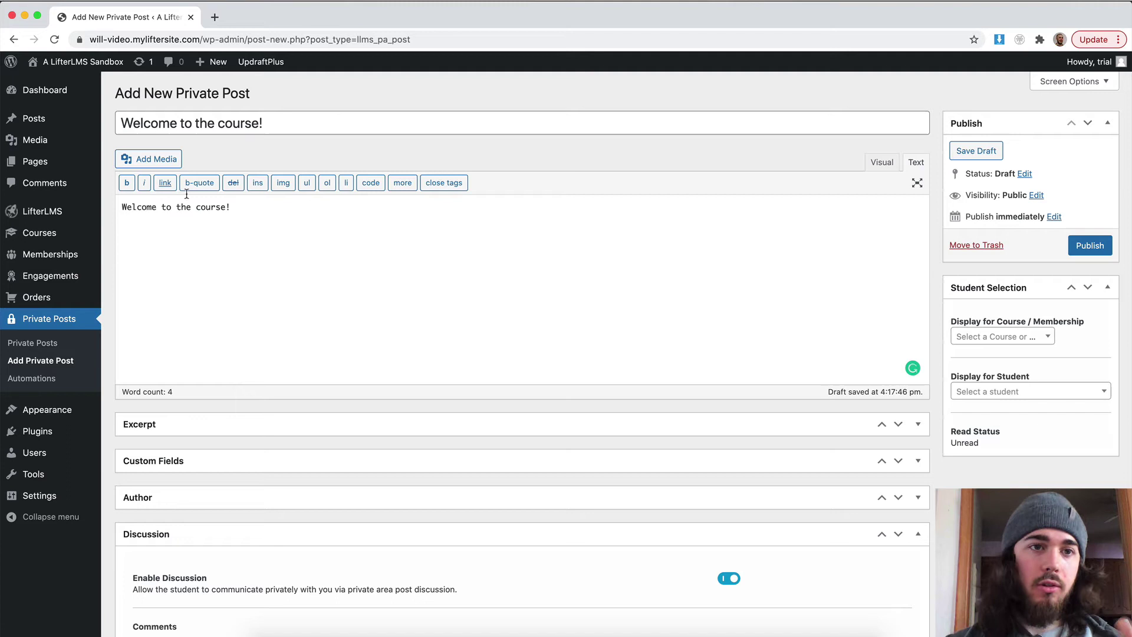
# Leave Enable Discussion switched on for the private post
pyautogui.scroll(-2, 245, 287)
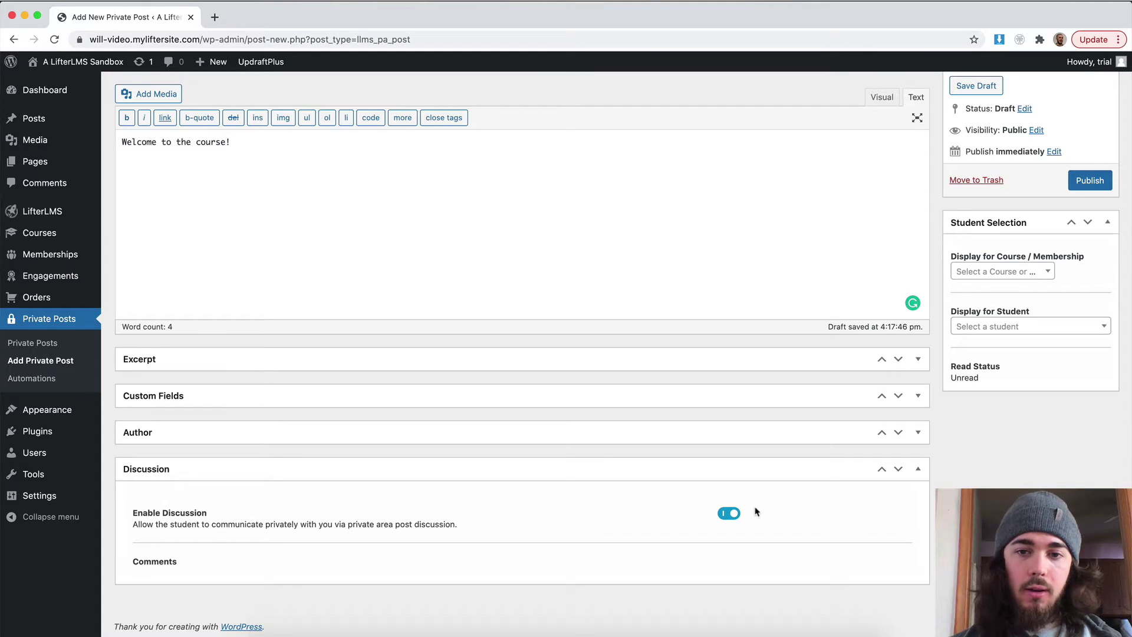
pyautogui.click(729, 513)
pyautogui.click(730, 514)
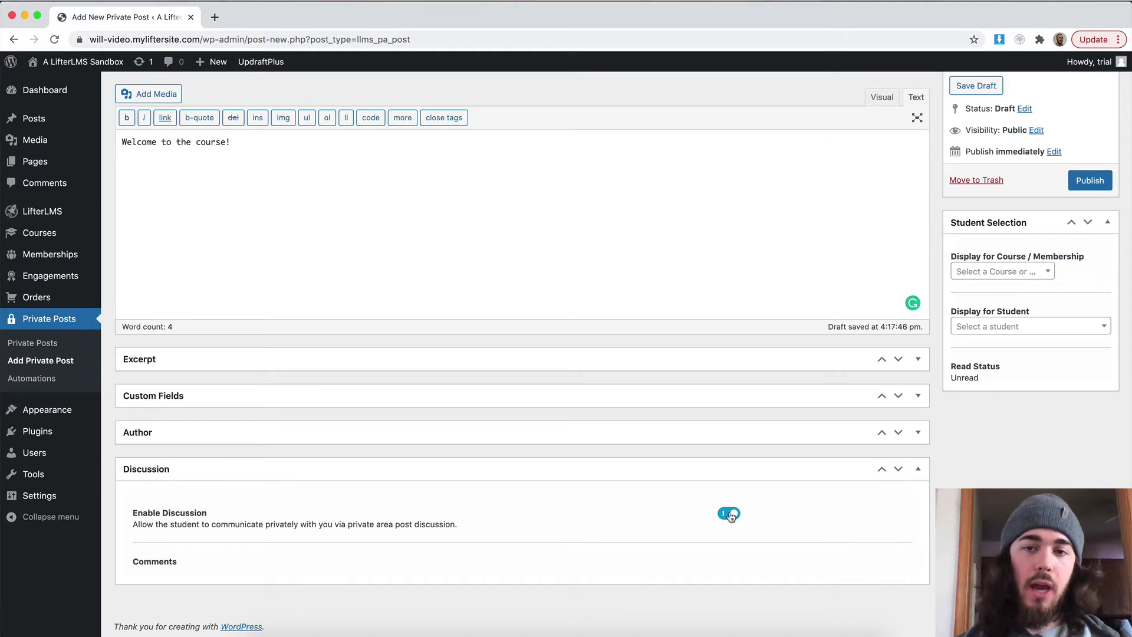
pyautogui.click(730, 513)
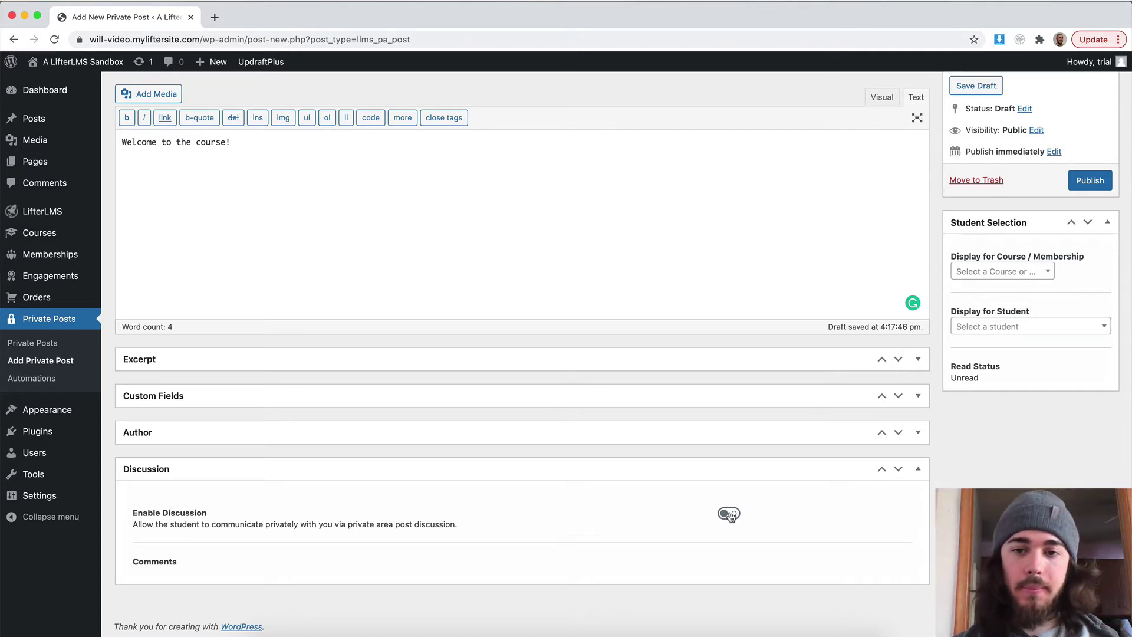
pyautogui.click(730, 513)
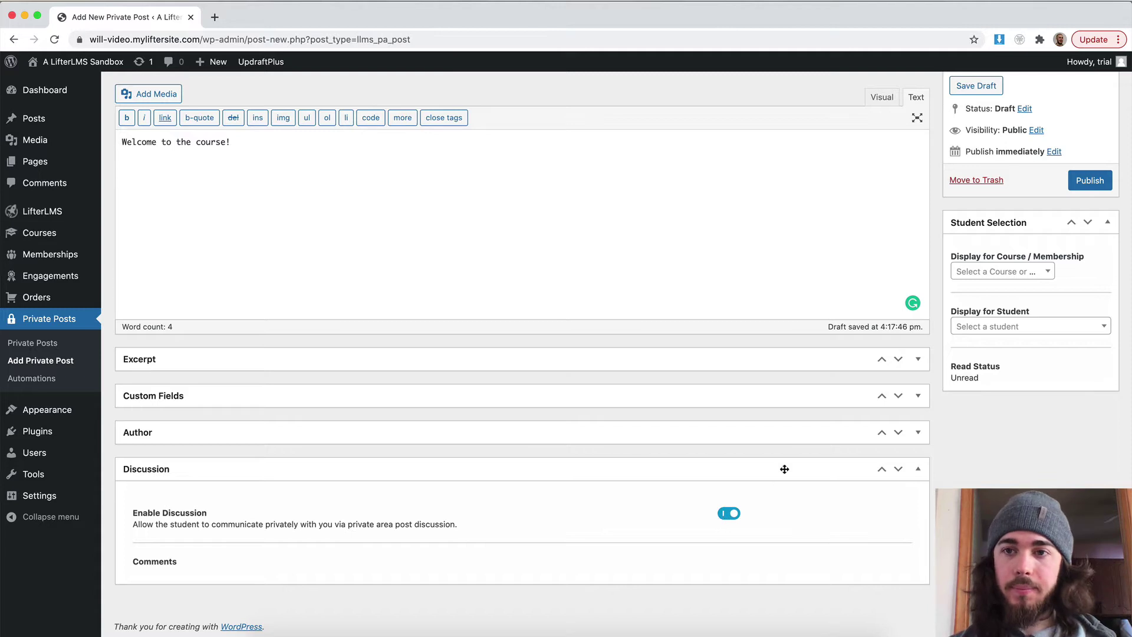
# Display the post for LifterLMS Quickstart Course and one student, then publish it
pyautogui.click(982, 275)
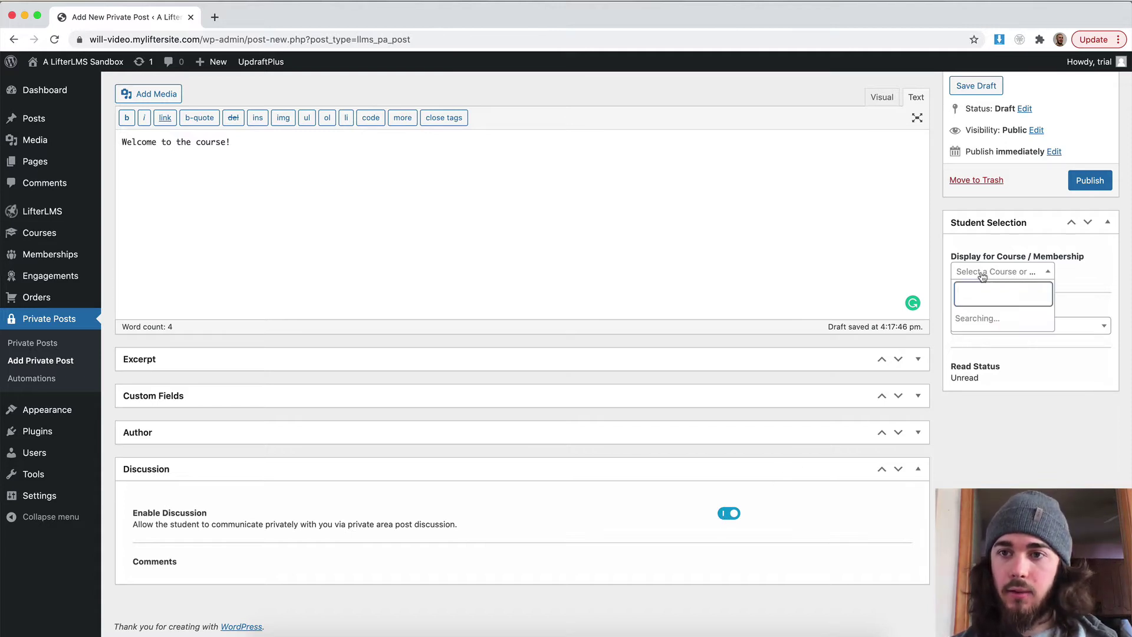
pyautogui.scroll(-5, 990, 365)
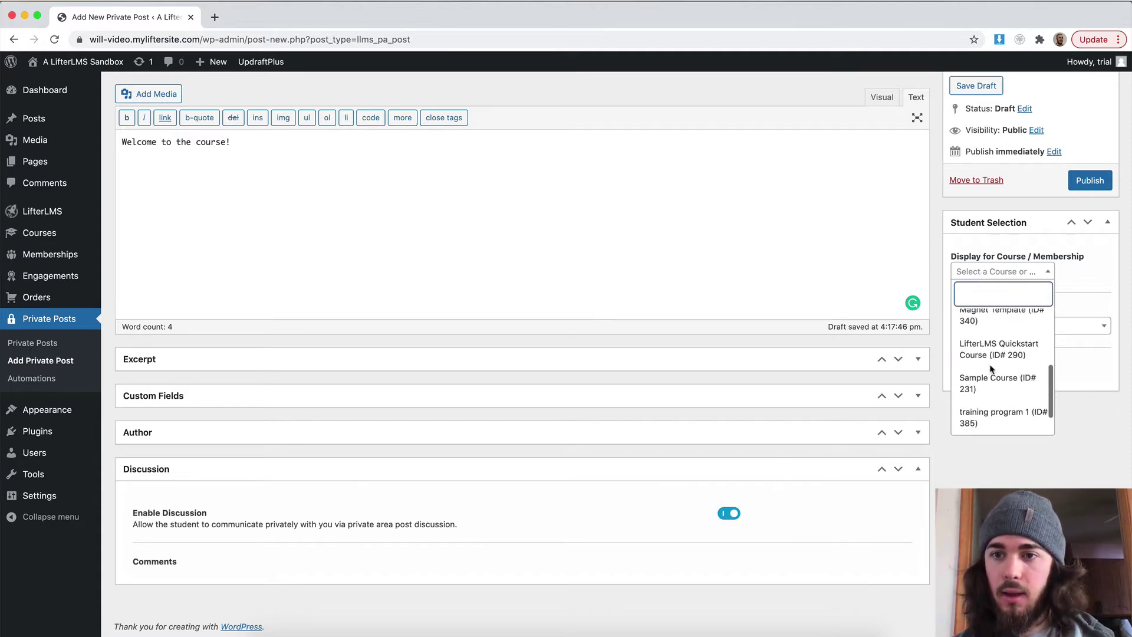
pyautogui.click(996, 349)
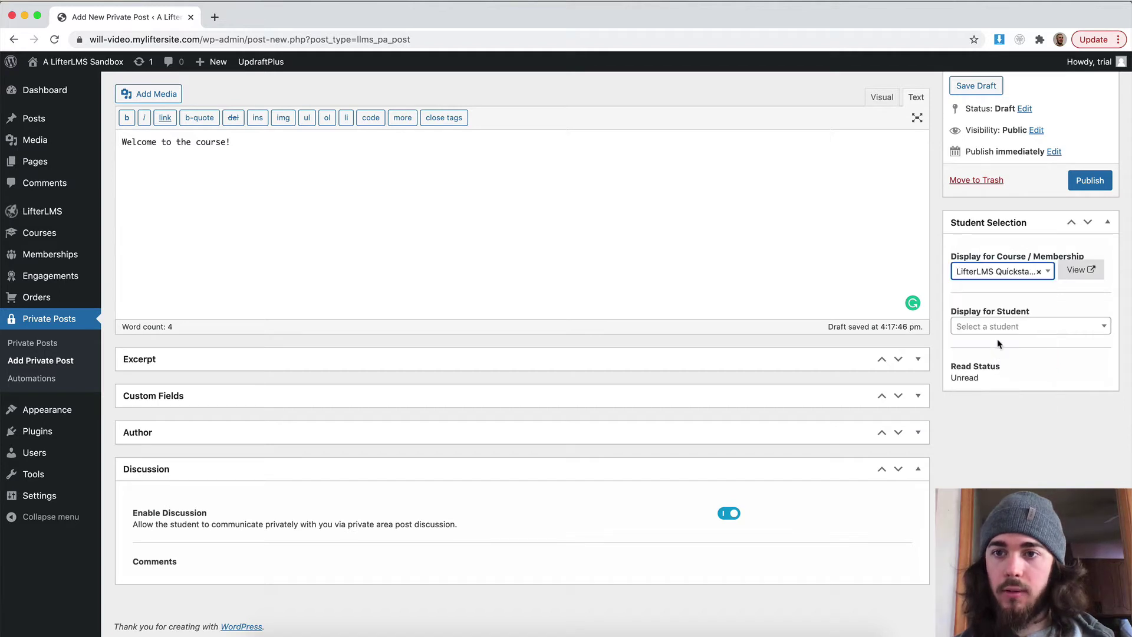
pyautogui.click(999, 329)
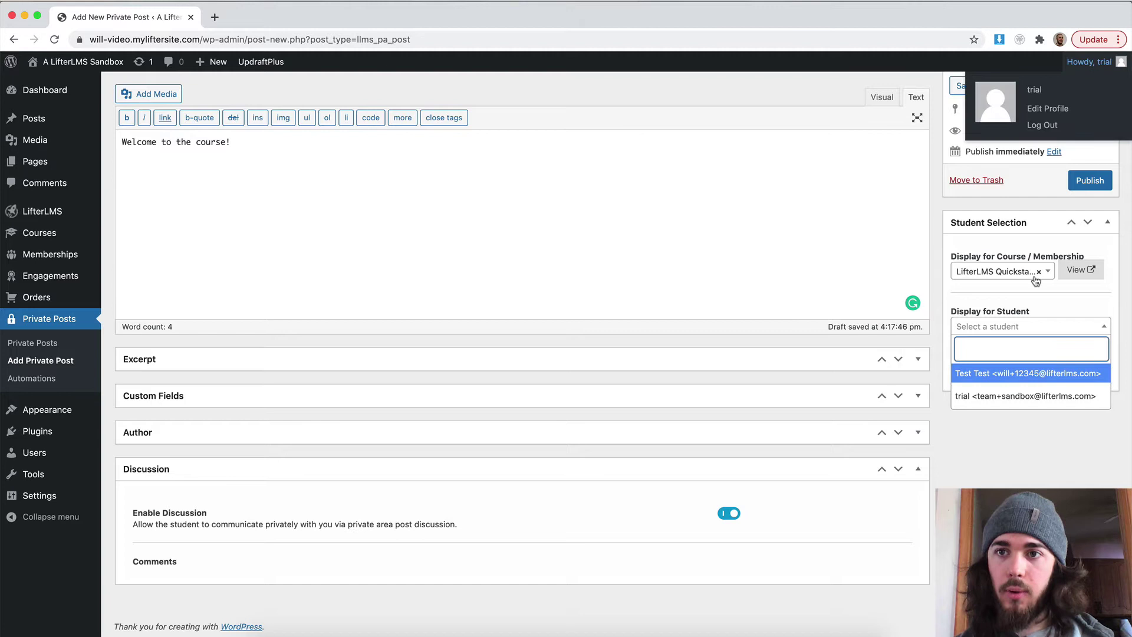
pyautogui.click(978, 398)
pyautogui.click(1081, 186)
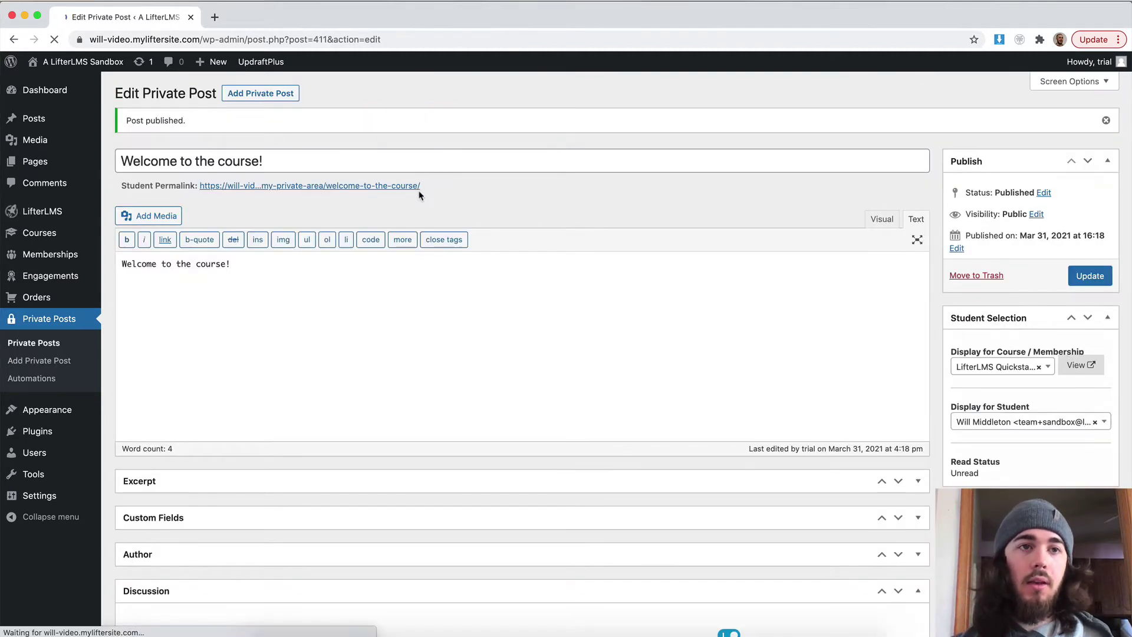
# On the live site, open the Quickstart Course's My Private Area from the student dashboard
pyautogui.click(92, 63)
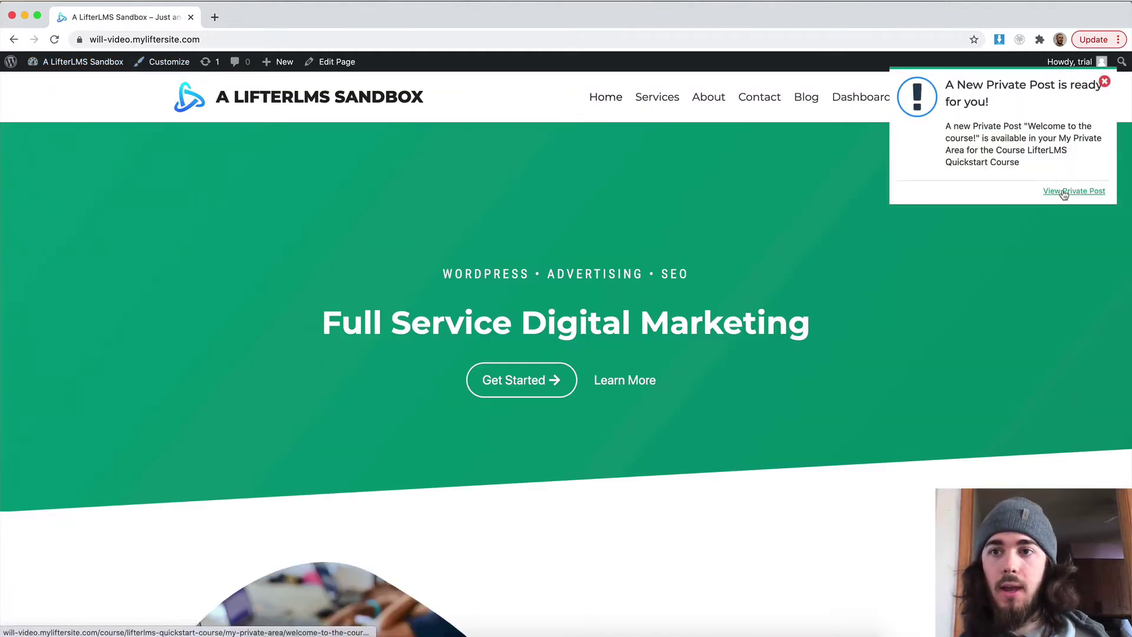
pyautogui.click(854, 99)
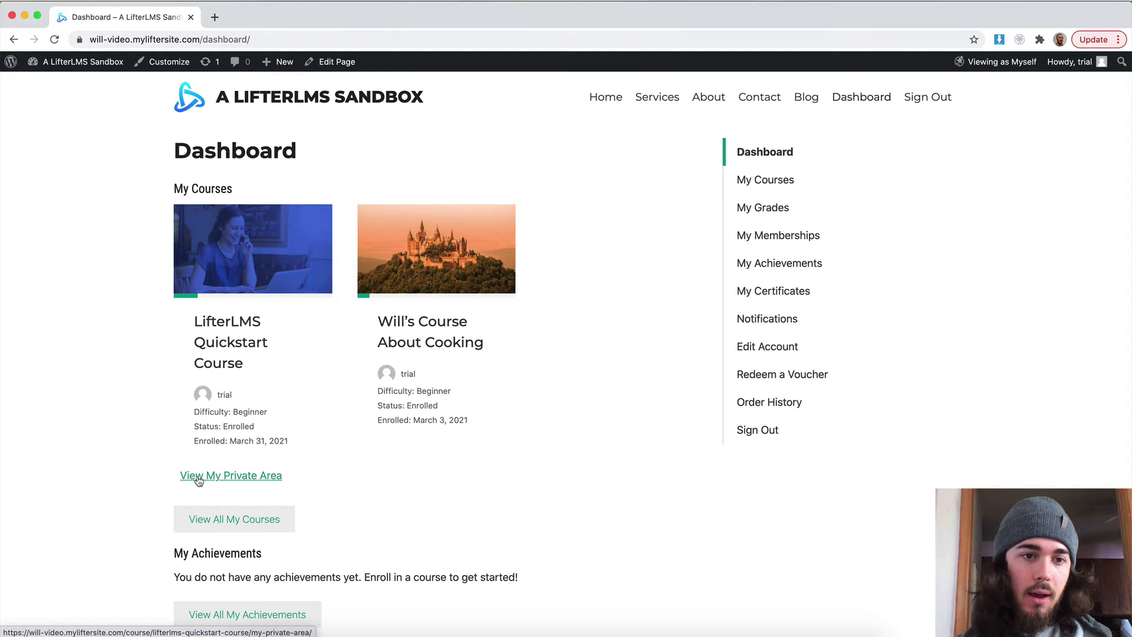
pyautogui.click(229, 477)
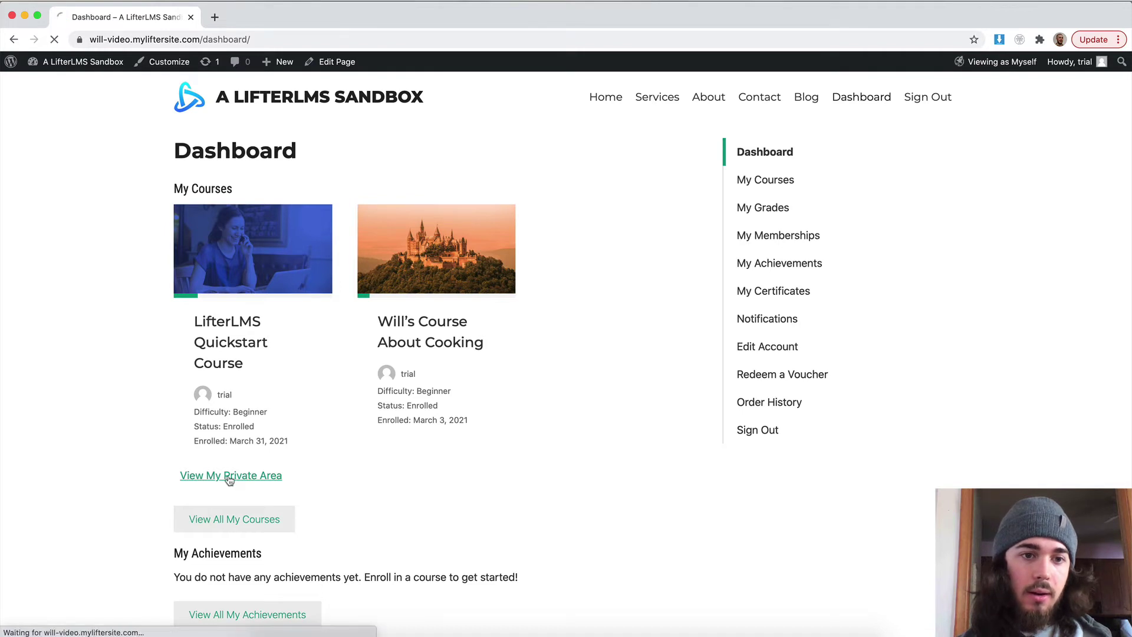
pyautogui.scroll(-3, 375, 379)
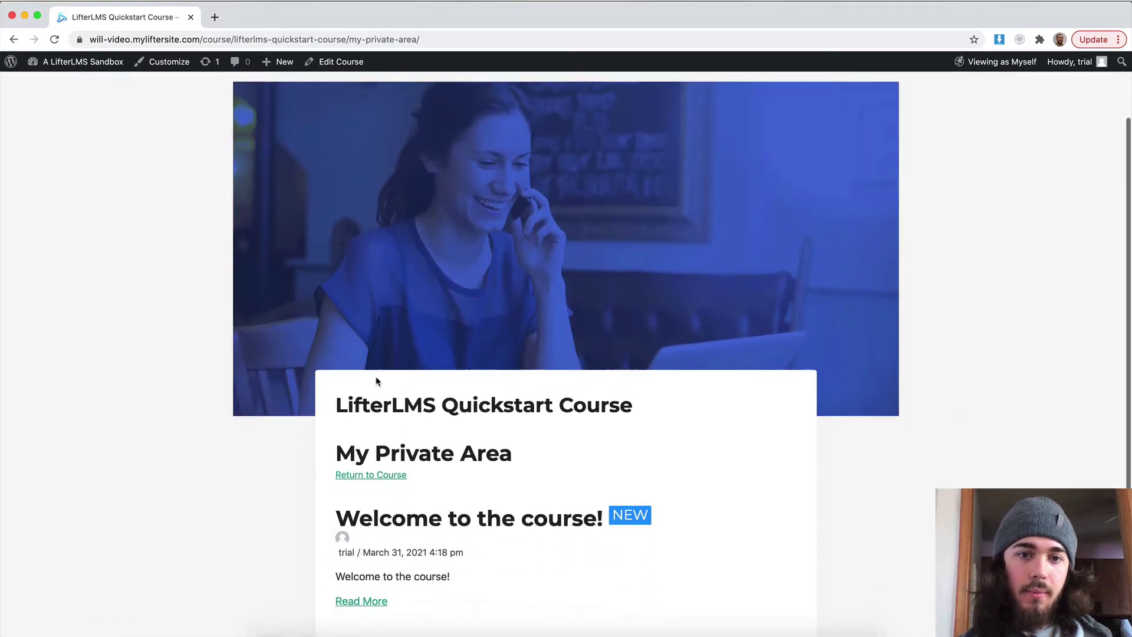
pyautogui.scroll(-2, 376, 379)
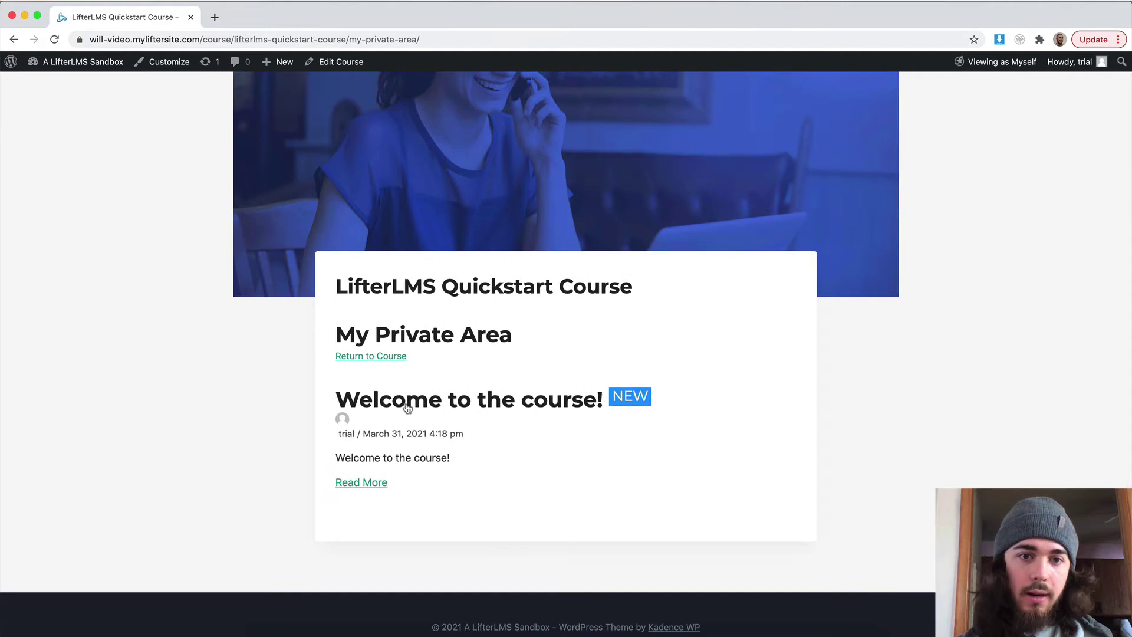
# Open the 'Welcome to the course!' post and submit the comment 'Thanks!'
pyautogui.click(354, 483)
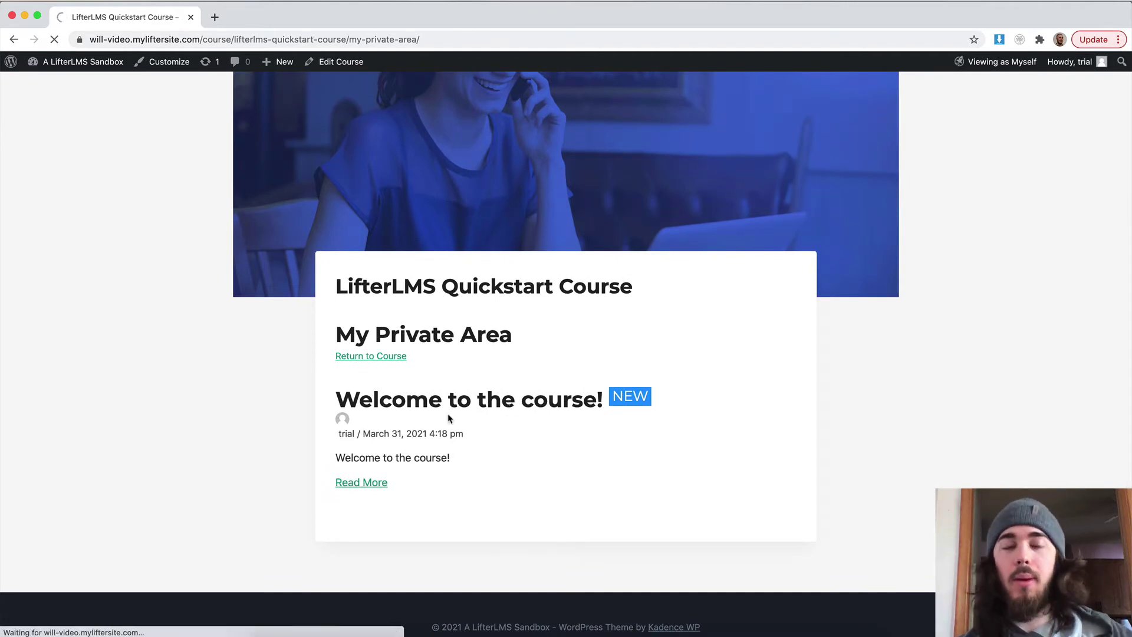
pyautogui.scroll(-5, 445, 420)
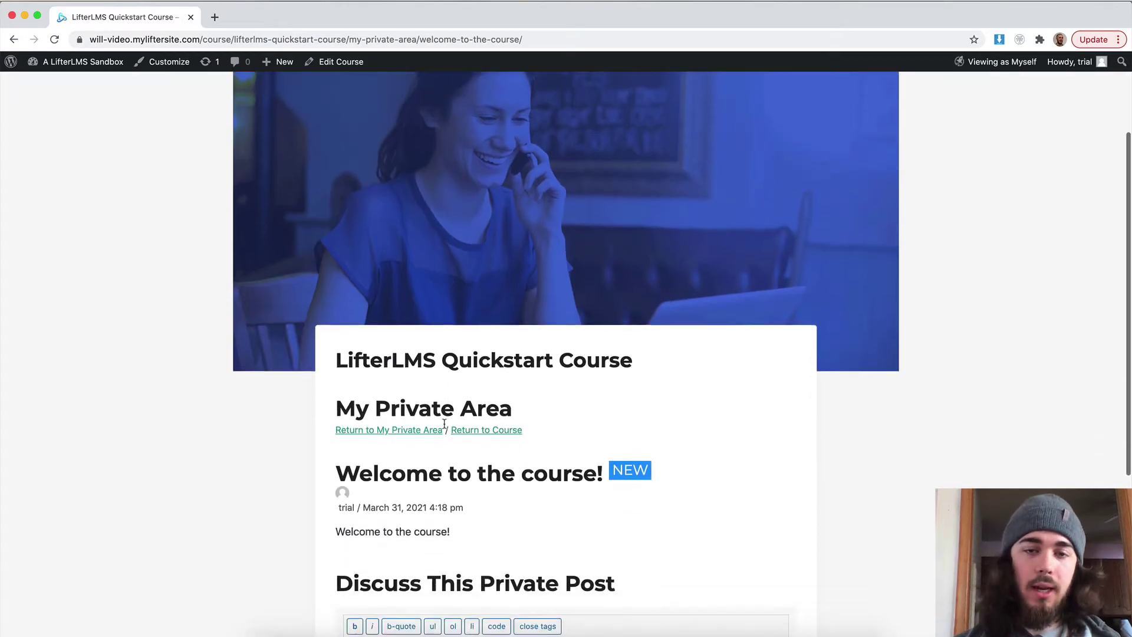
pyautogui.scroll(-1, 444, 423)
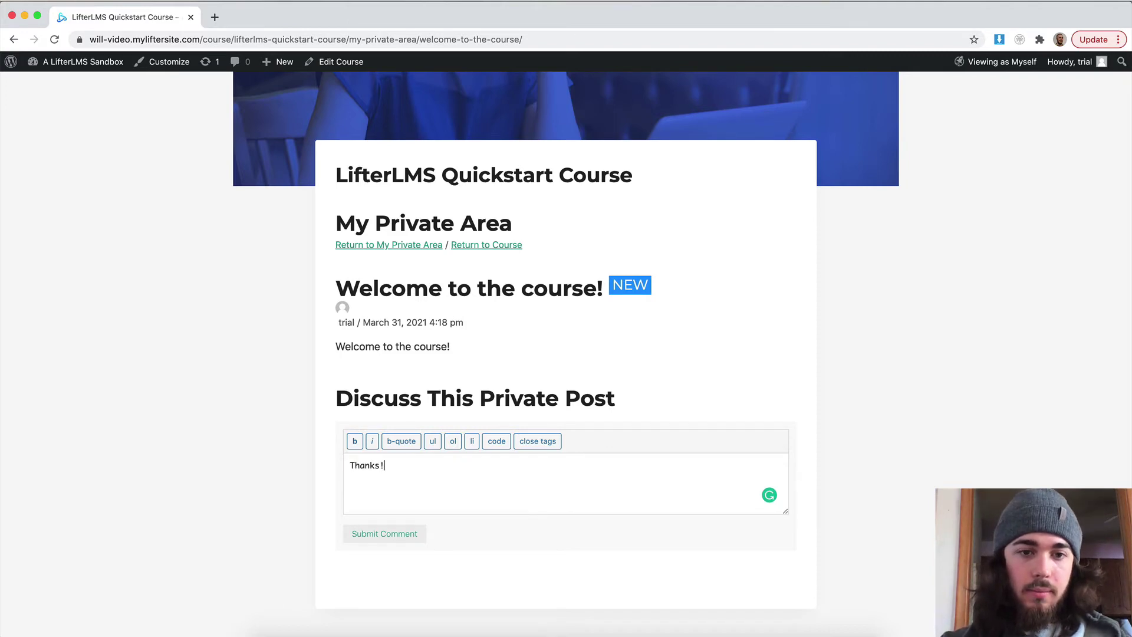
pyautogui.click(387, 532)
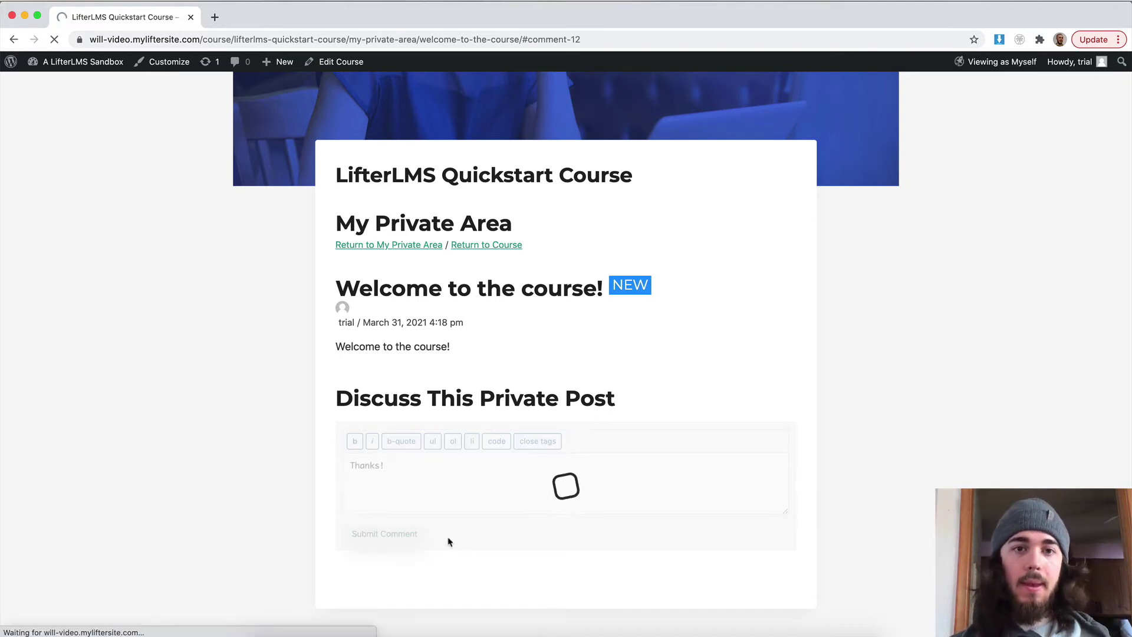
pyautogui.scroll(2, 463, 498)
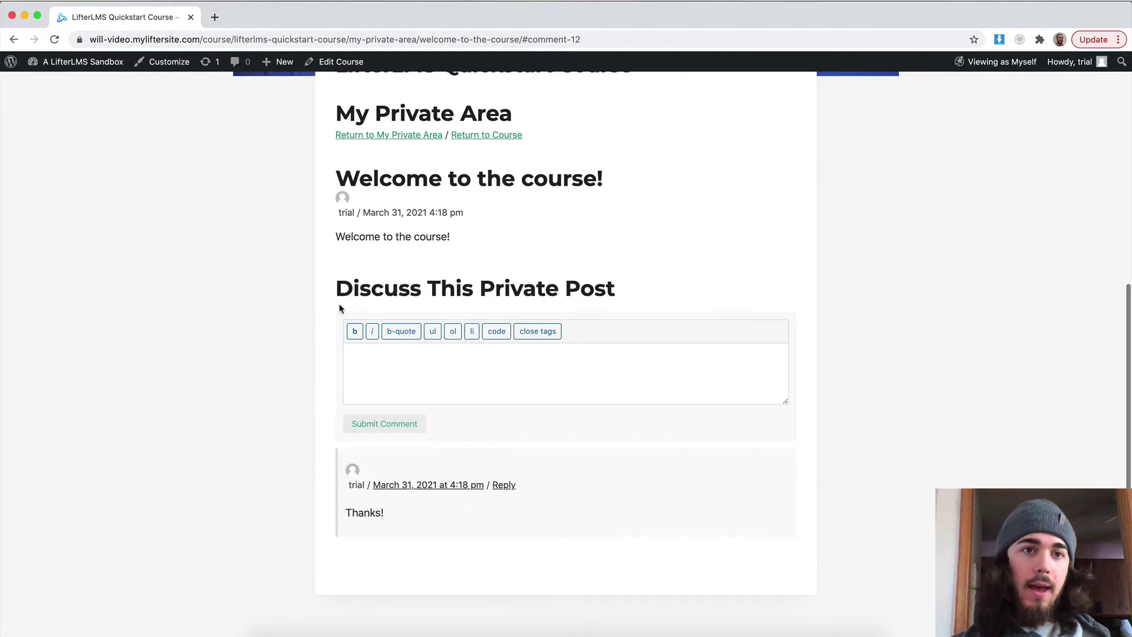
# Back in wp-admin, open the 'Welcome to the course!' private post and scroll to its Discussion comments
pyautogui.click(83, 64)
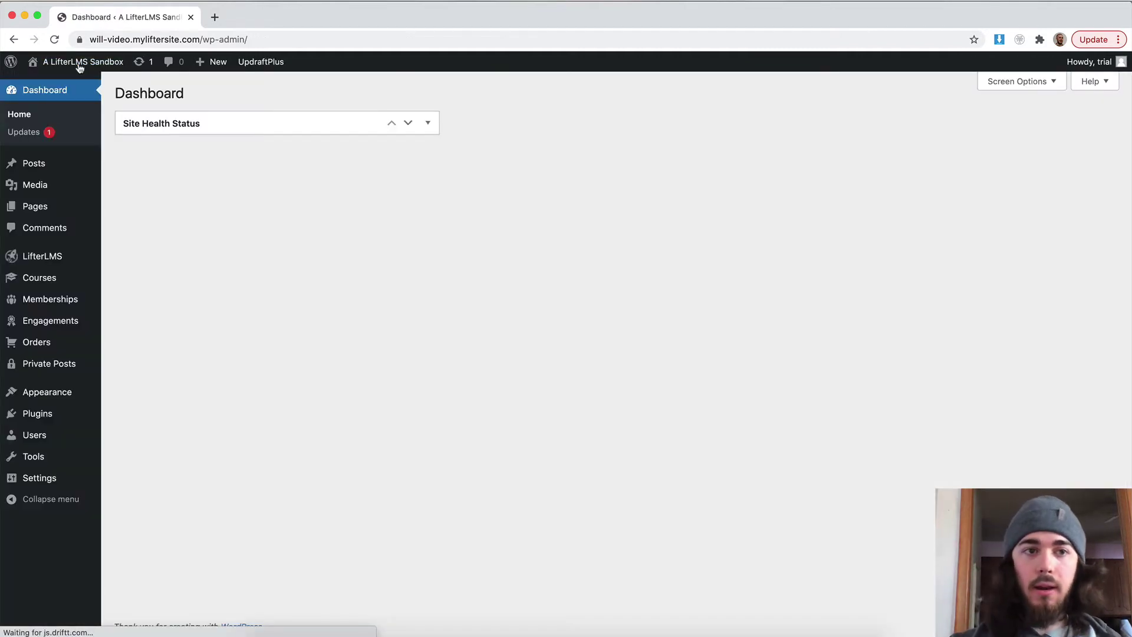
pyautogui.click(42, 368)
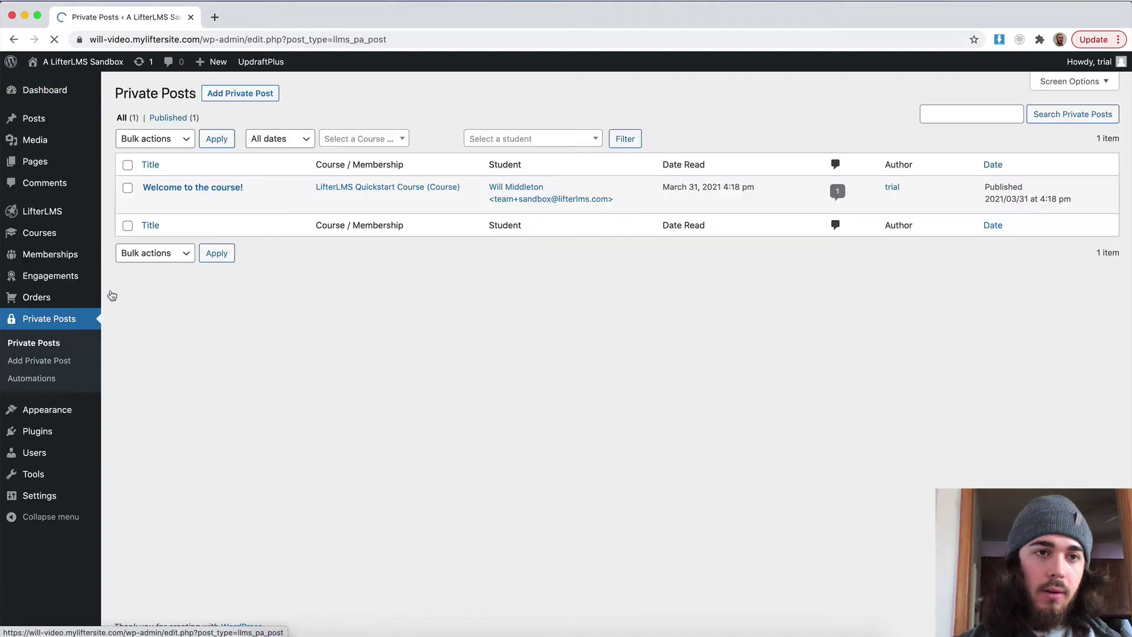
pyautogui.click(160, 187)
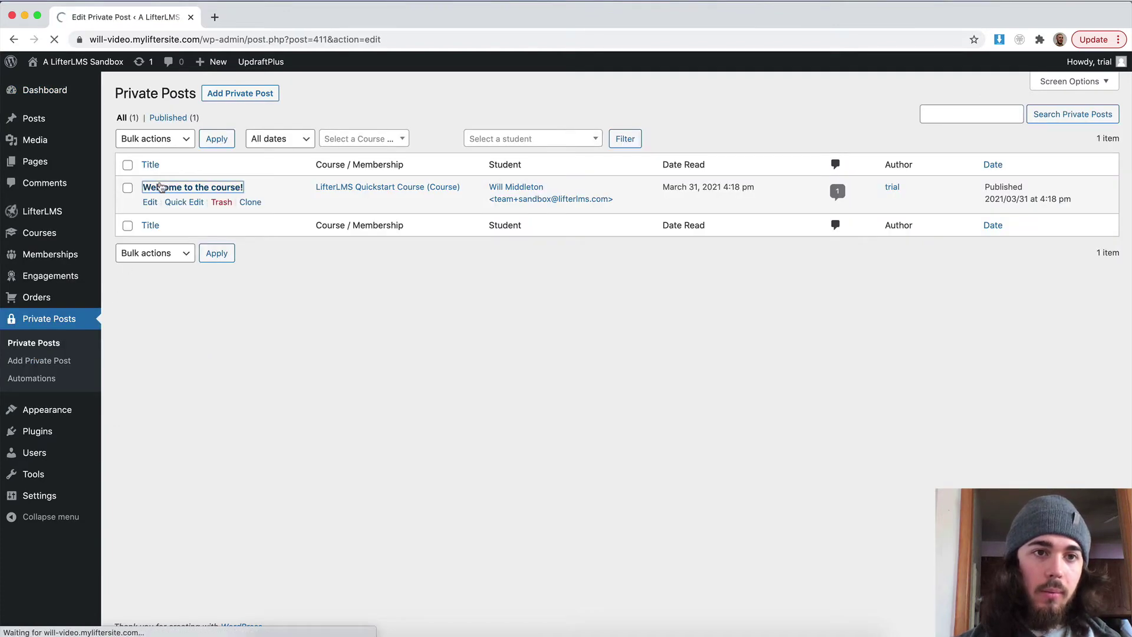
pyautogui.scroll(-5, 160, 187)
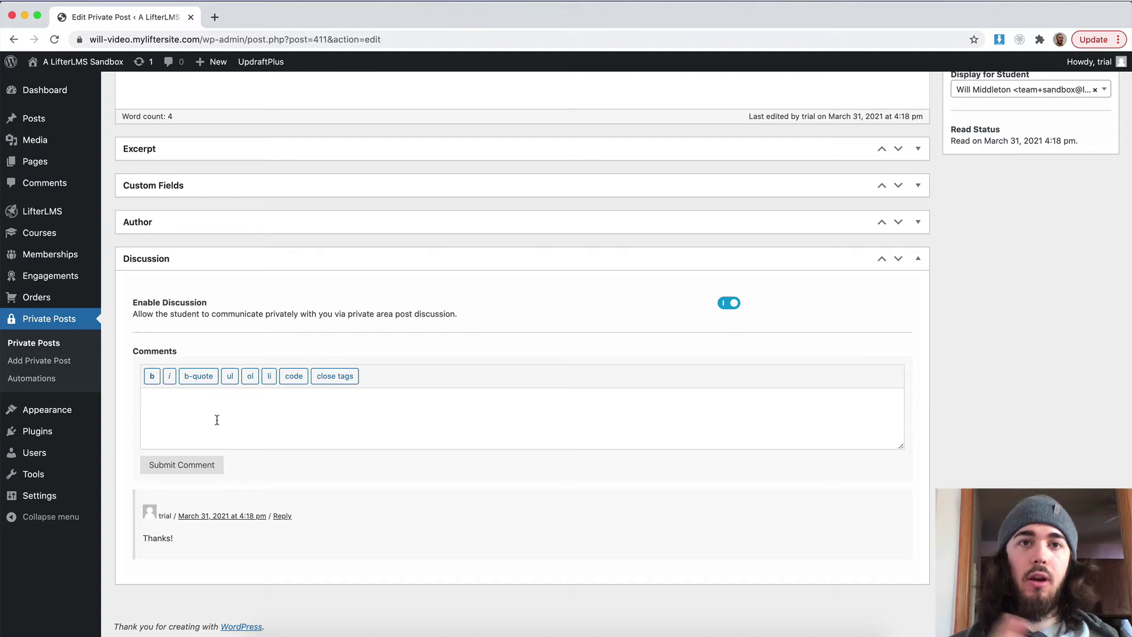
# Review the New Private Post and New Private Post Comment notifications, then open Private Post Automations
pyautogui.moveTo(77, 213)
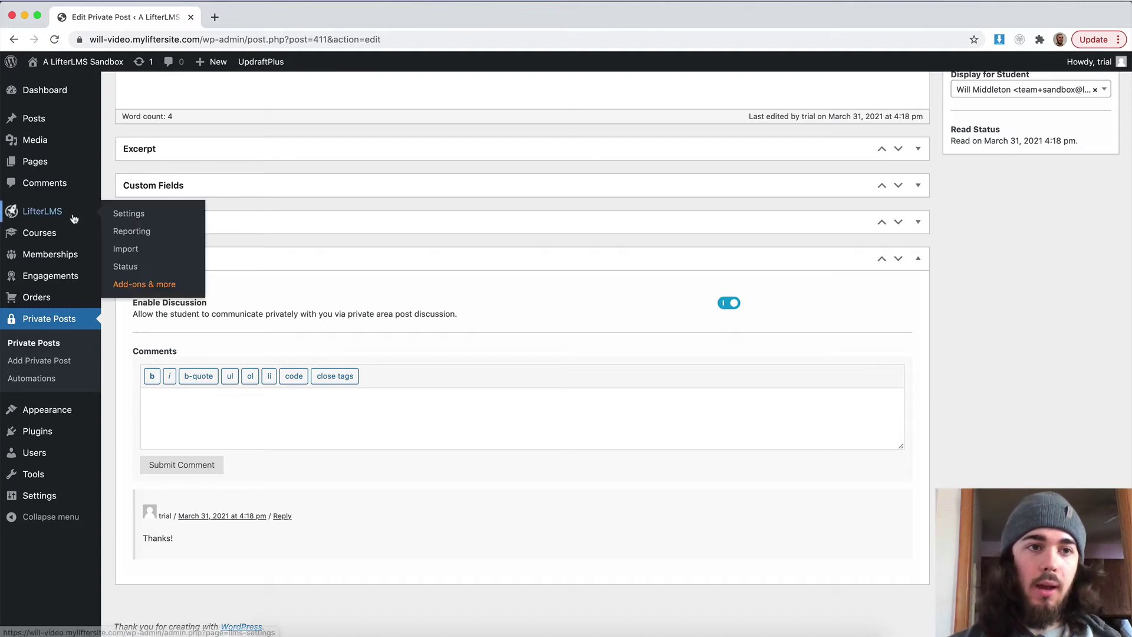
pyautogui.click(129, 214)
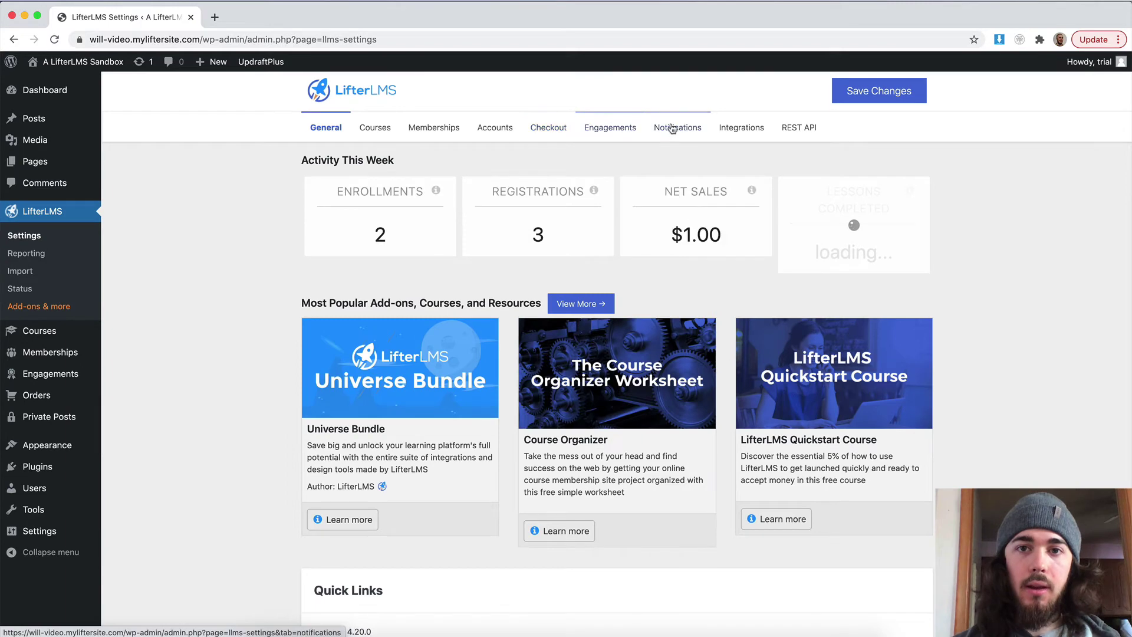
pyautogui.click(672, 128)
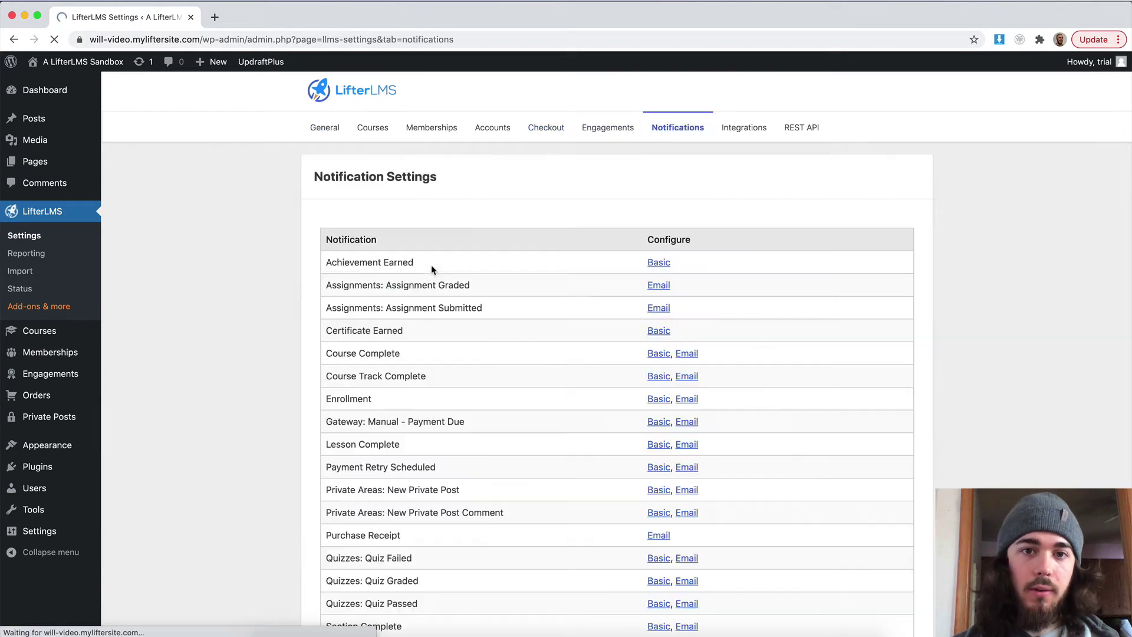
pyautogui.scroll(-3, 431, 270)
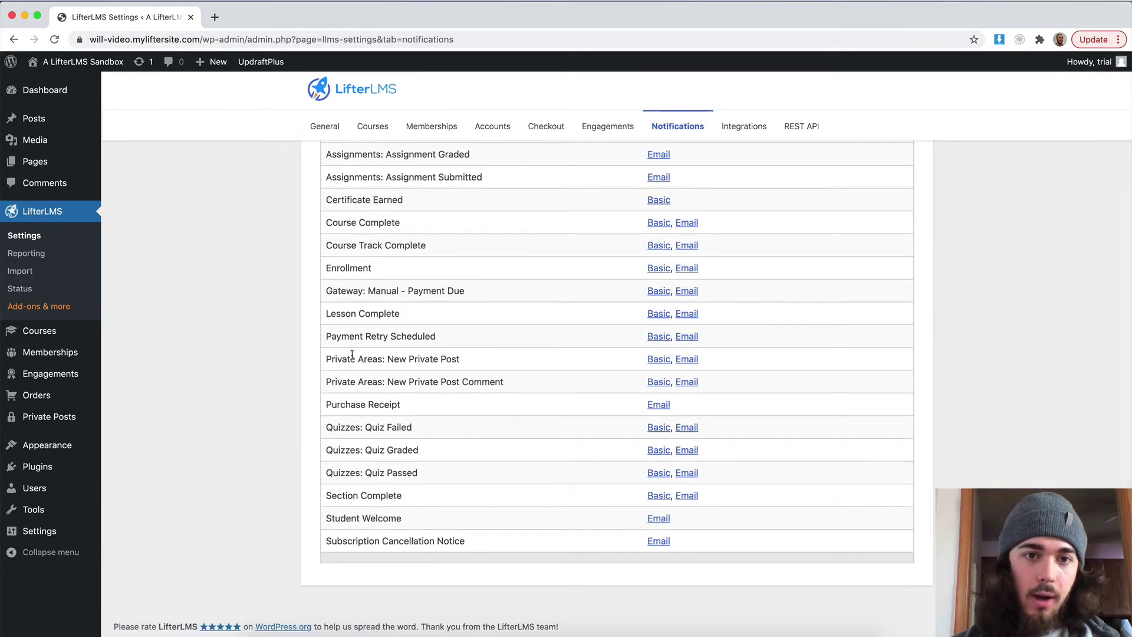
pyautogui.moveTo(356, 358); pyautogui.dragTo(433, 357)
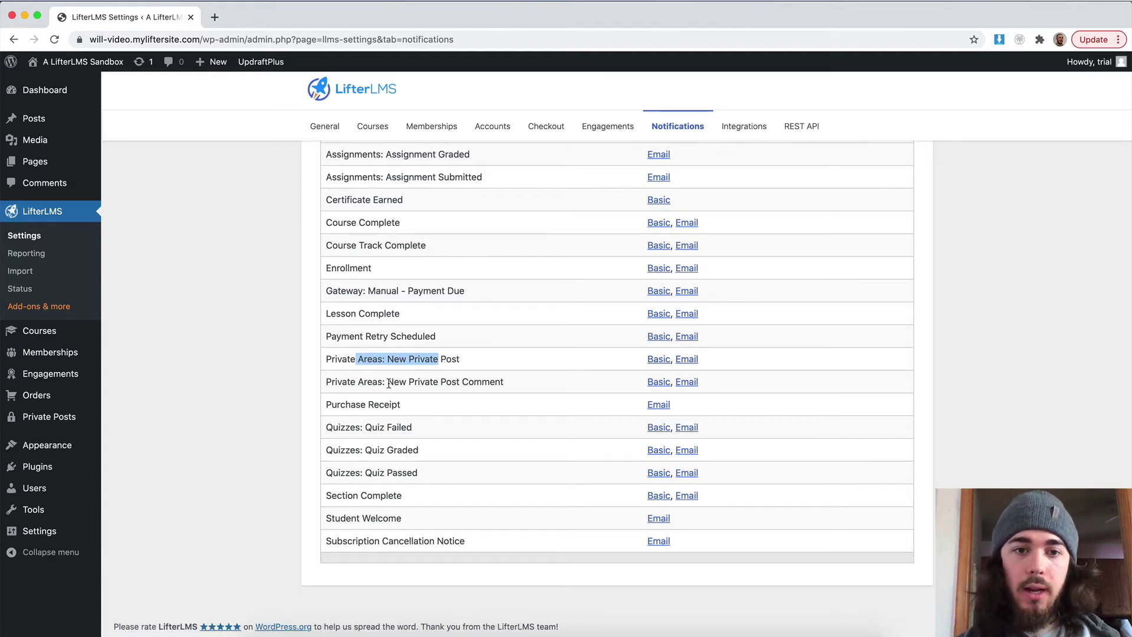
pyautogui.moveTo(362, 381); pyautogui.dragTo(454, 380)
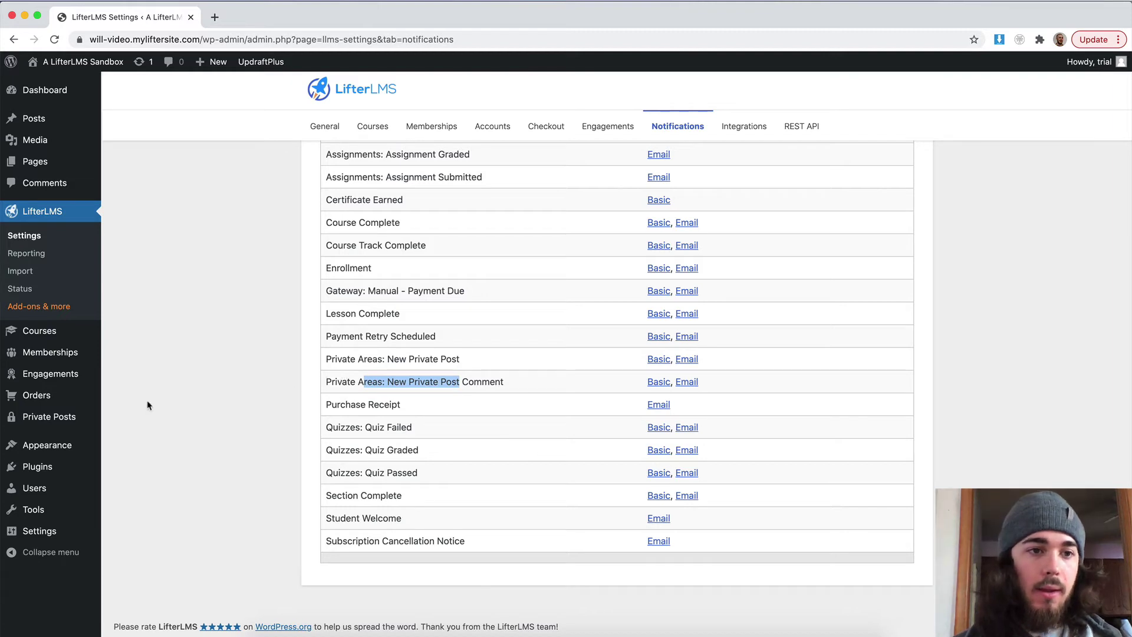
pyautogui.moveTo(65, 418)
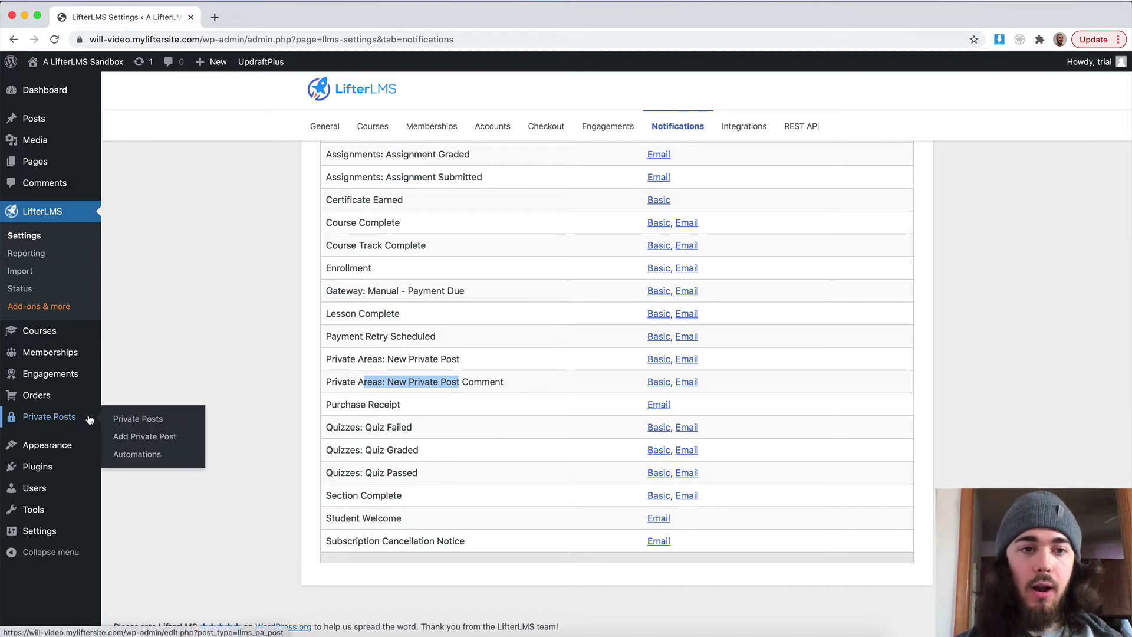
pyautogui.click(120, 454)
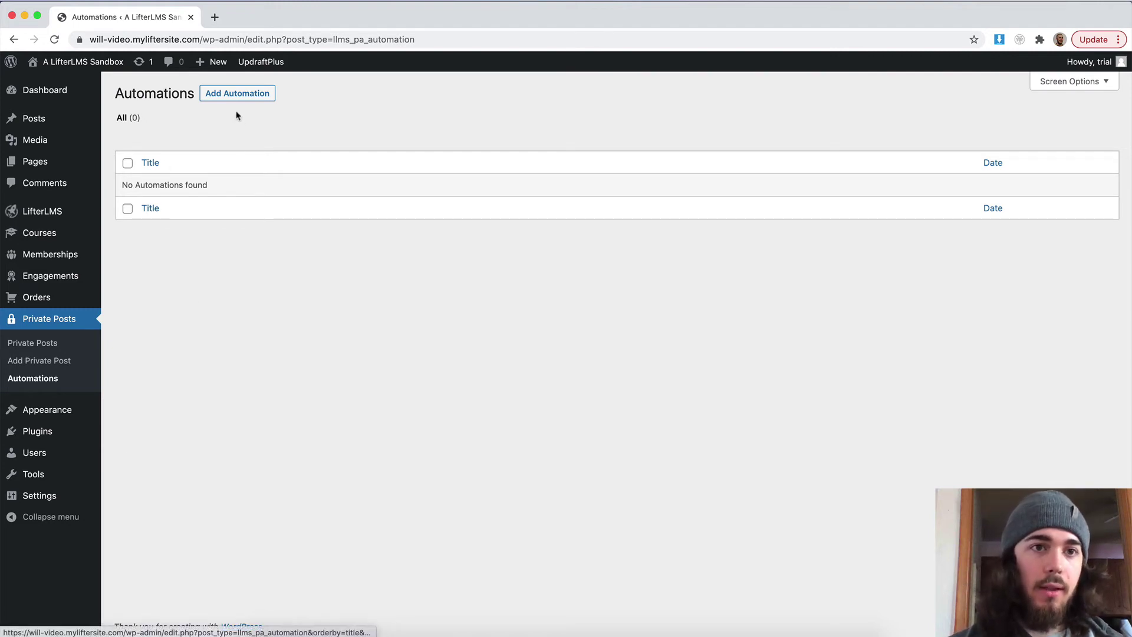
# Start a new automation named 'Congrats on completing lesson 1' and add a private post to it
pyautogui.click(230, 95)
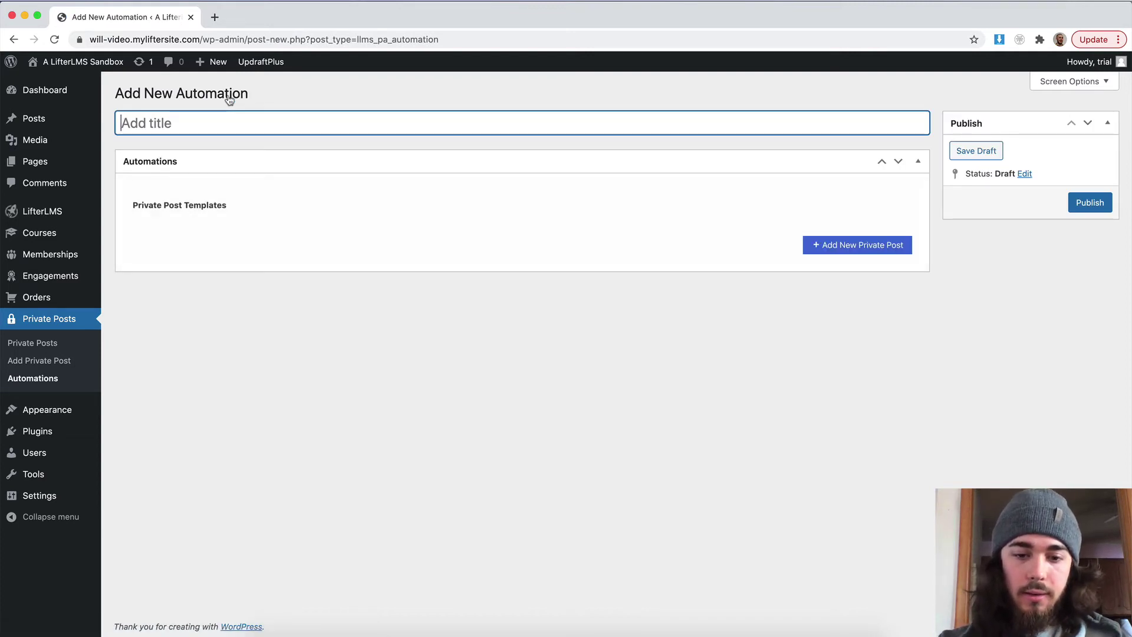
pyautogui.write('Congrats on compl')
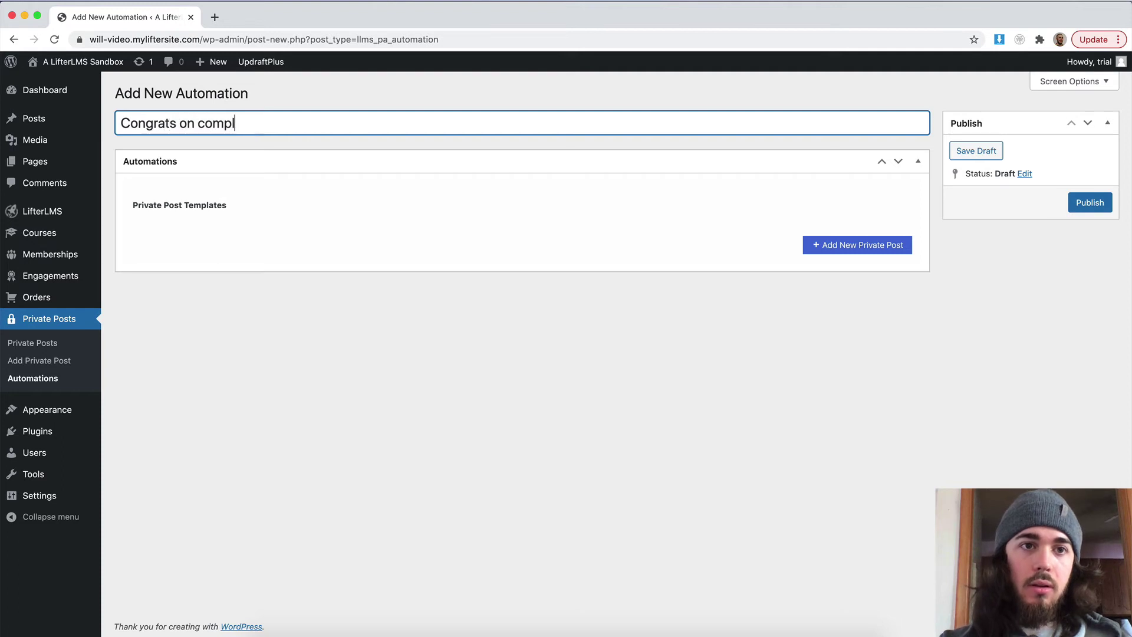
pyautogui.write('eting lesson')
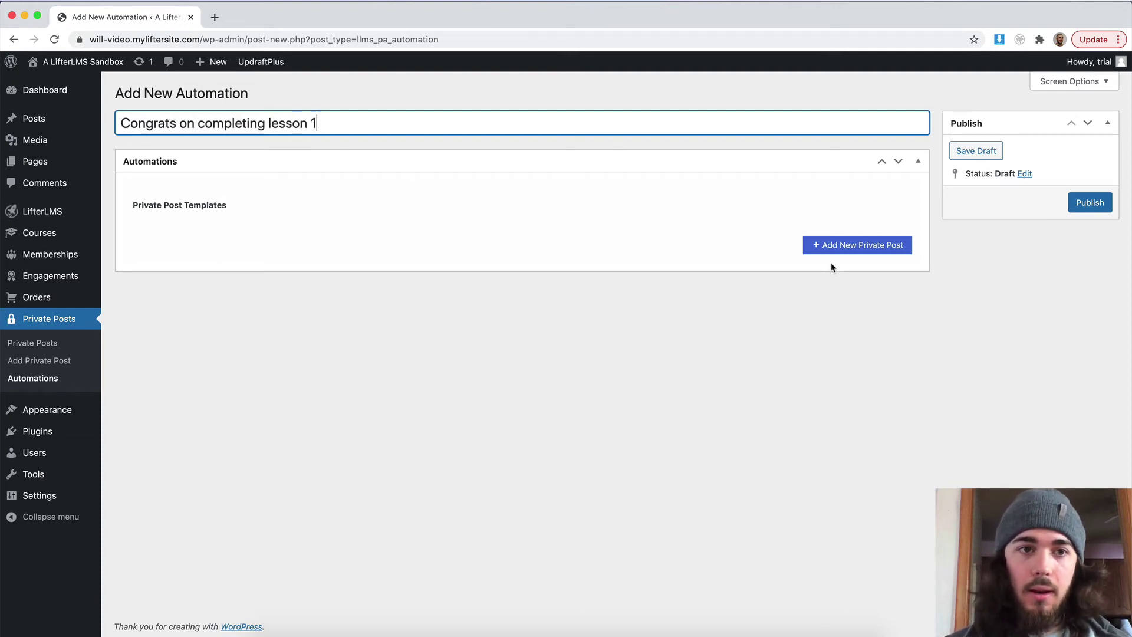
pyautogui.write(' 1')
pyautogui.click(834, 248)
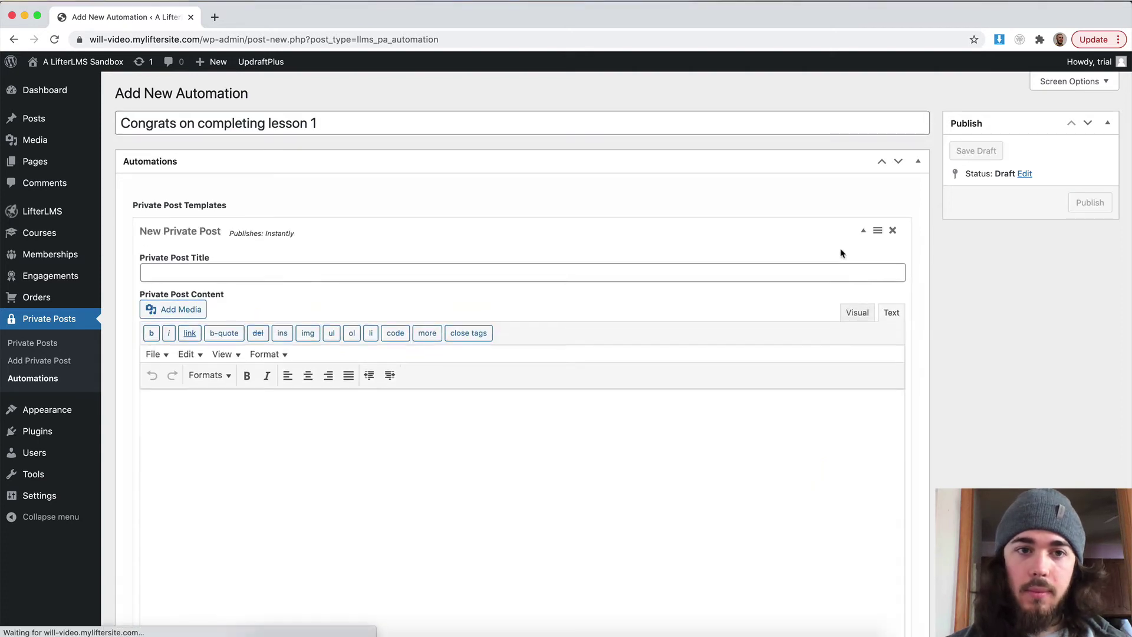
# Title the private post 'Great job on completing lesson 1', fixing the misspelled 'completign'
pyautogui.click(290, 266)
pyautogui.write('G')
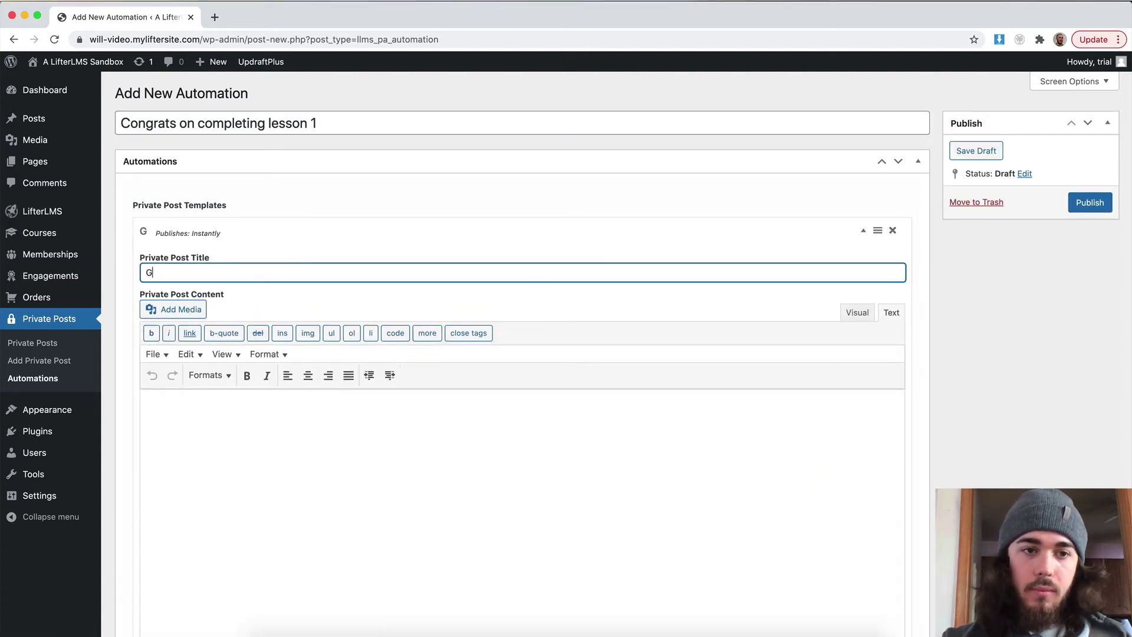
pyautogui.write('reat job!')
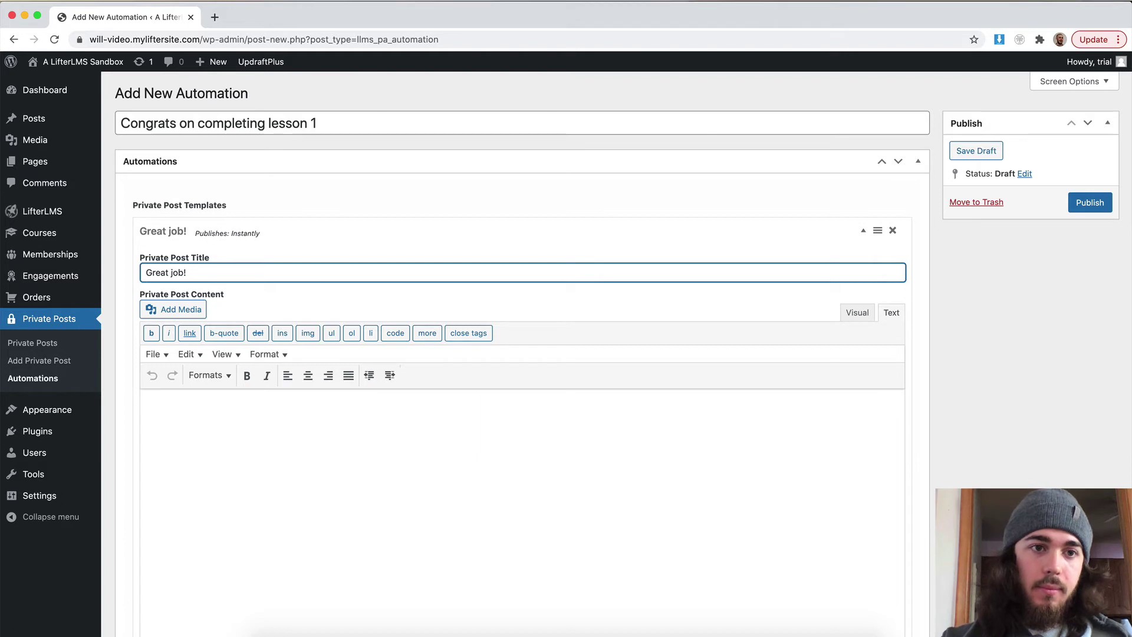
pyautogui.press('BackSpace')
pyautogui.write('on completign les')
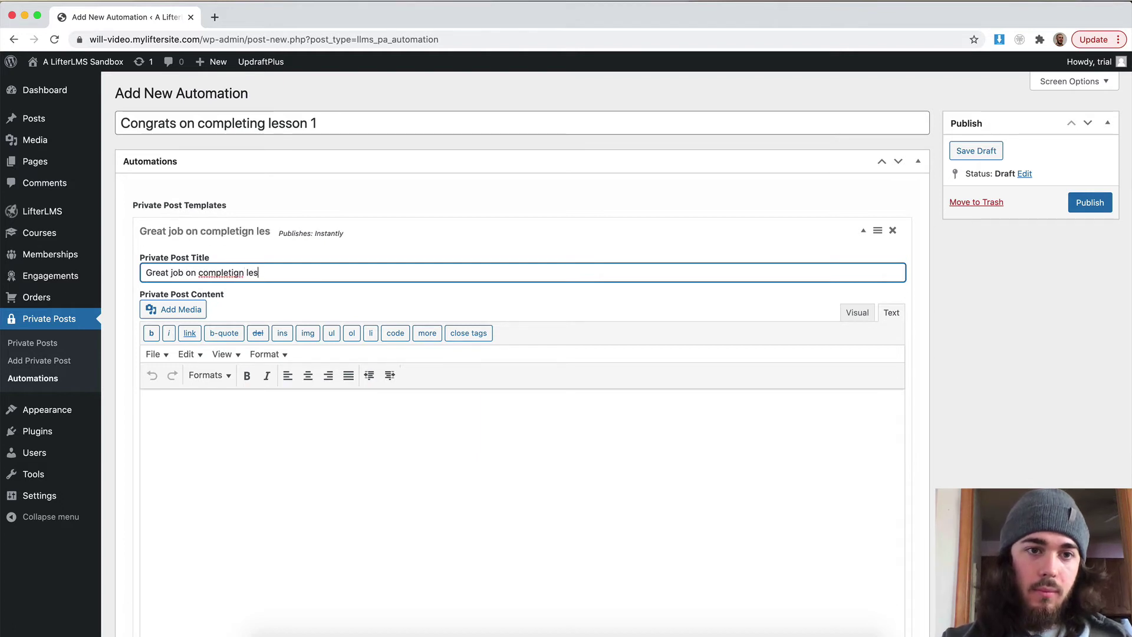
pyautogui.write('son 1')
pyautogui.rightClick(256, 271)
pyautogui.click(259, 279)
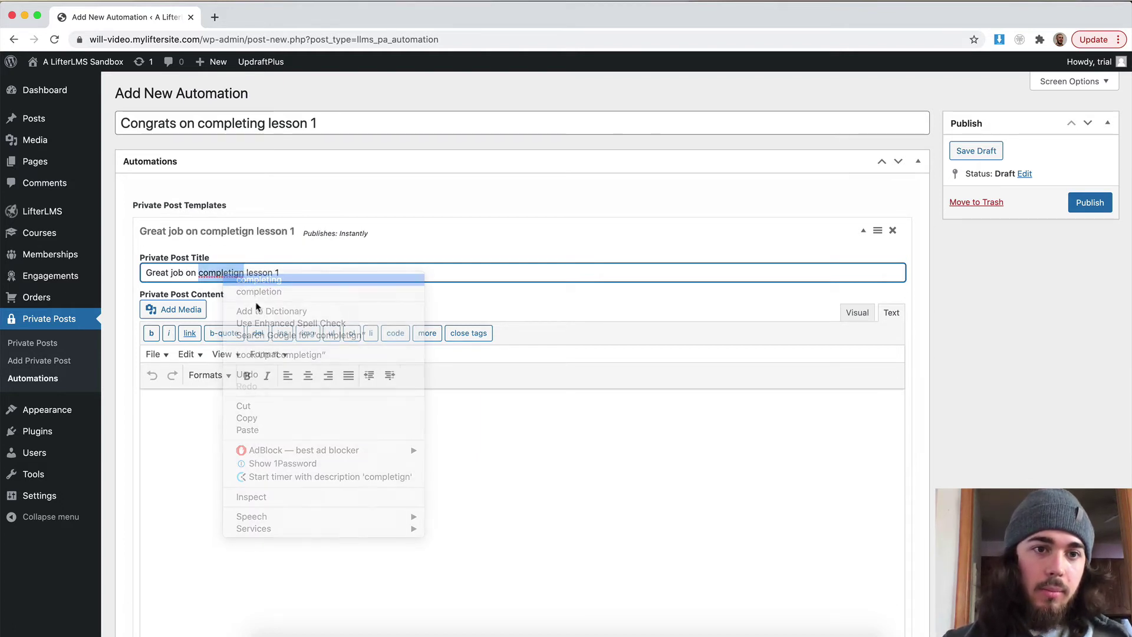
# Paste the same text as the post content and keep Publication Schedule on Instant
pyautogui.click(269, 428)
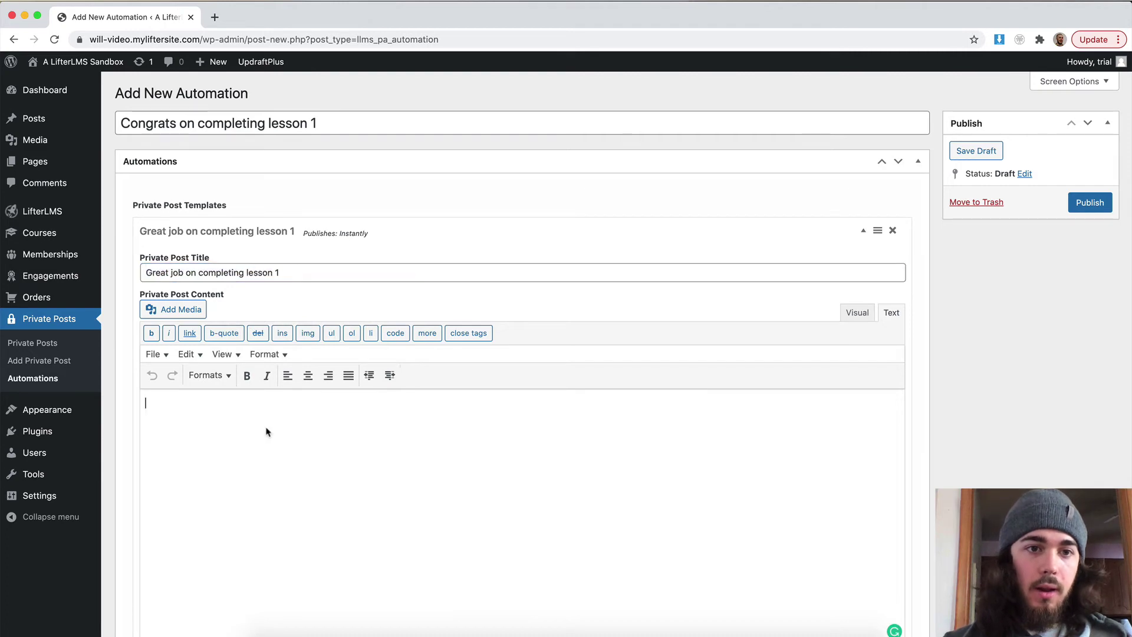
pyautogui.write('Great job on completing lesson 1')
pyautogui.scroll(-5, 266, 430)
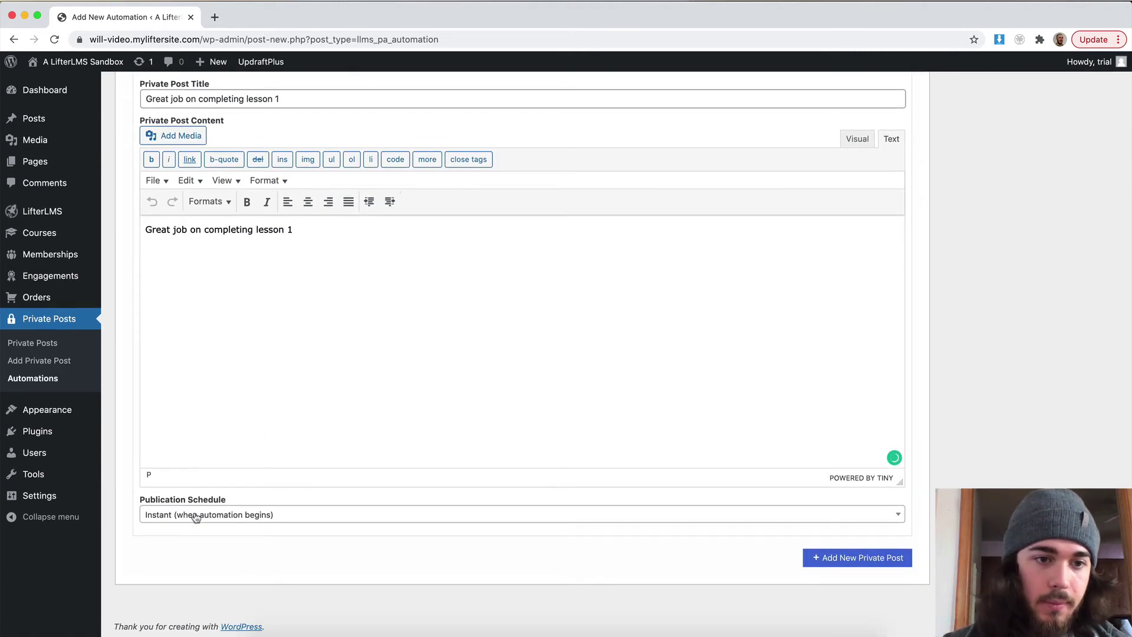
pyautogui.click(188, 515)
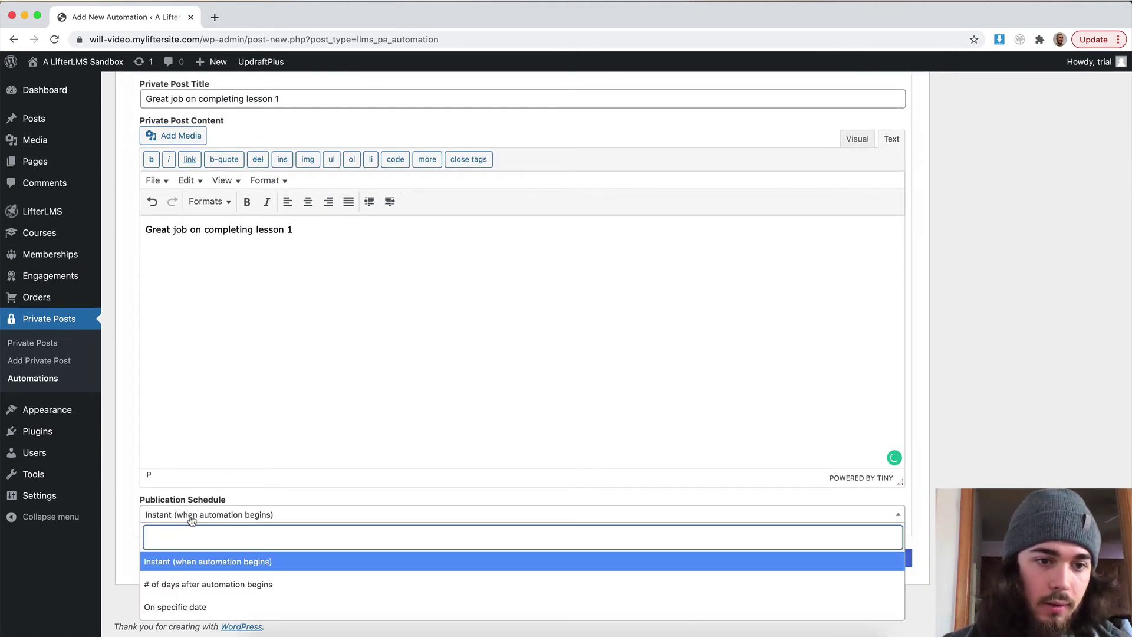
pyautogui.click(197, 566)
pyautogui.scroll(2, 289, 524)
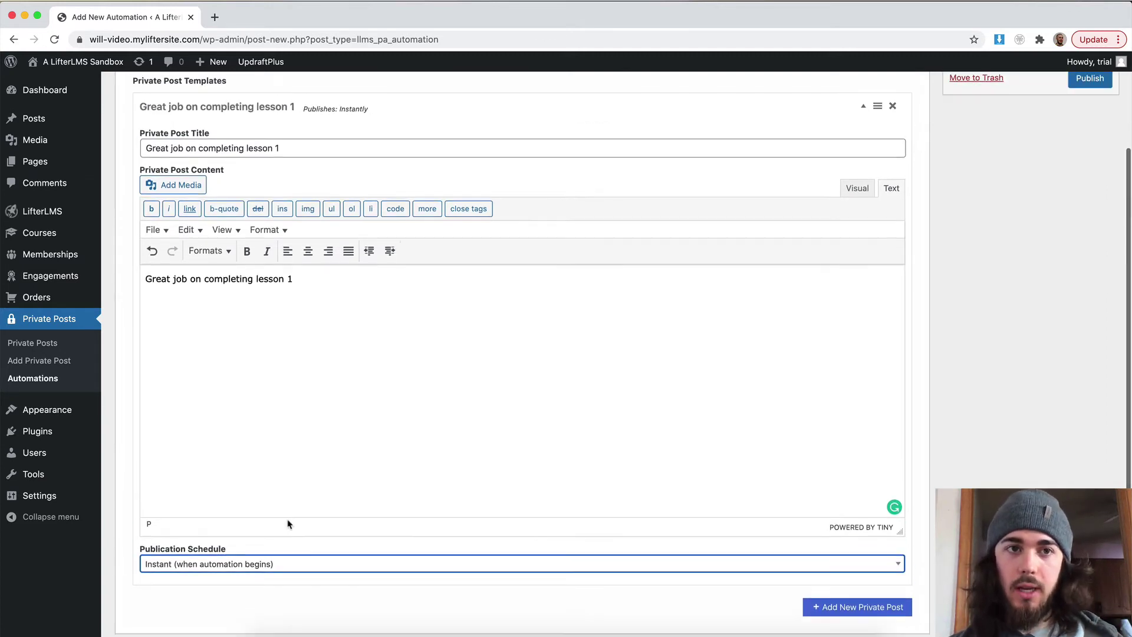
pyautogui.scroll(4, 736, 565)
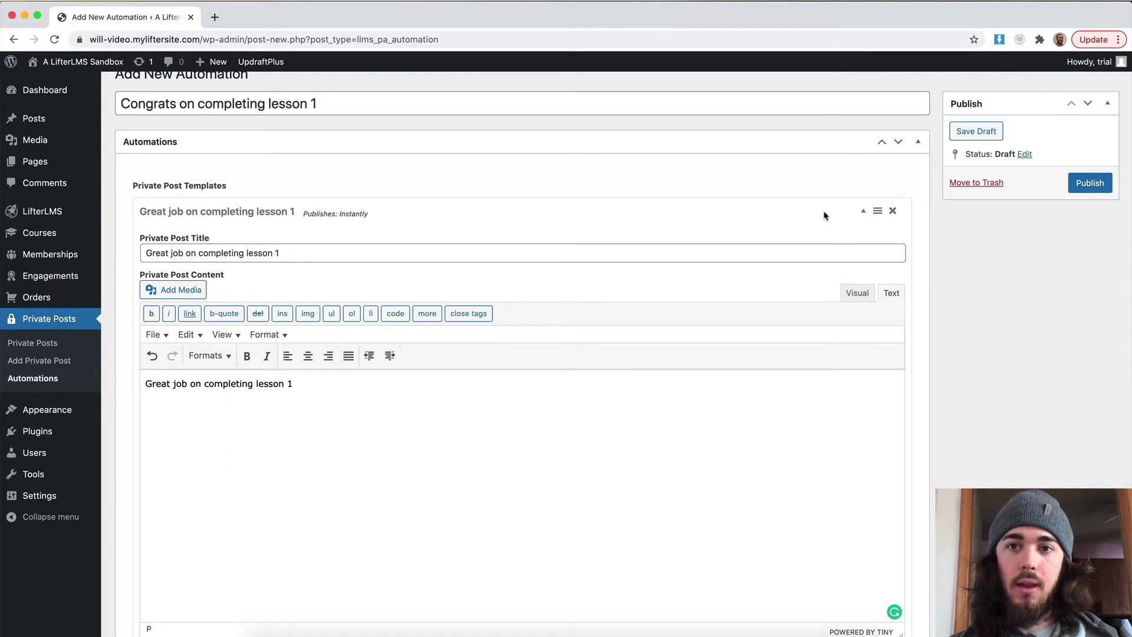
pyautogui.click(824, 214)
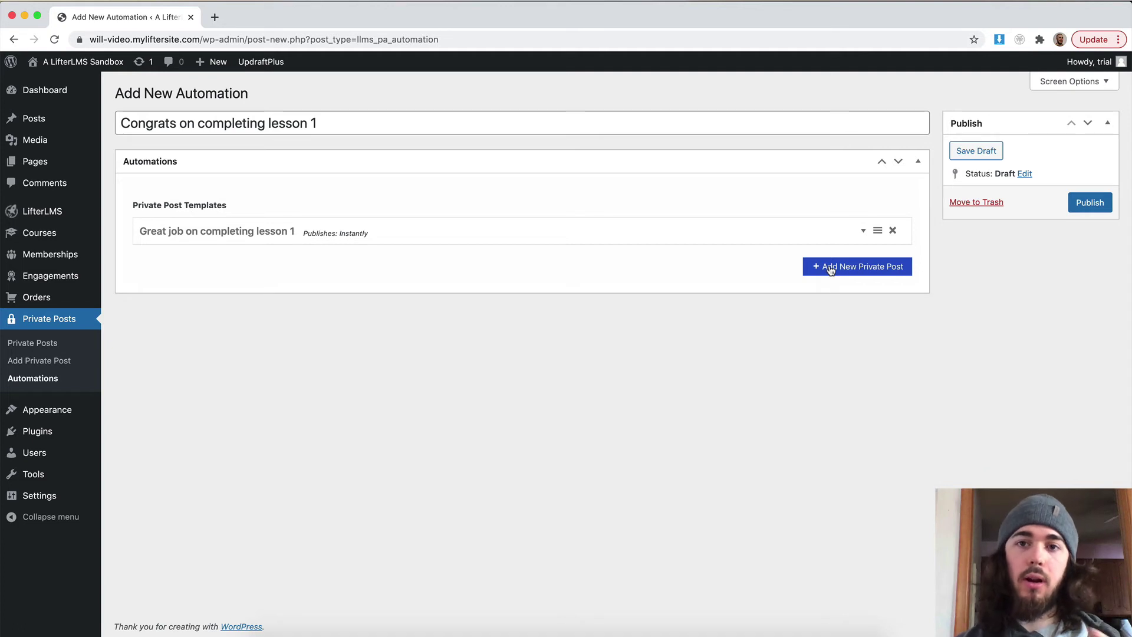
pyautogui.click(732, 242)
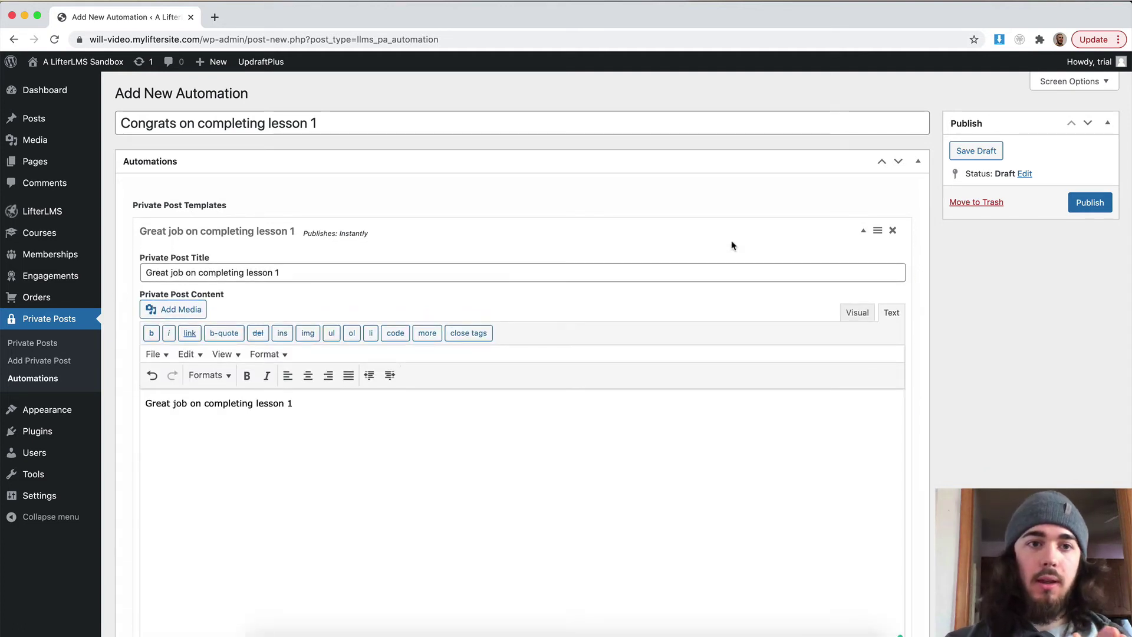
pyautogui.click(733, 244)
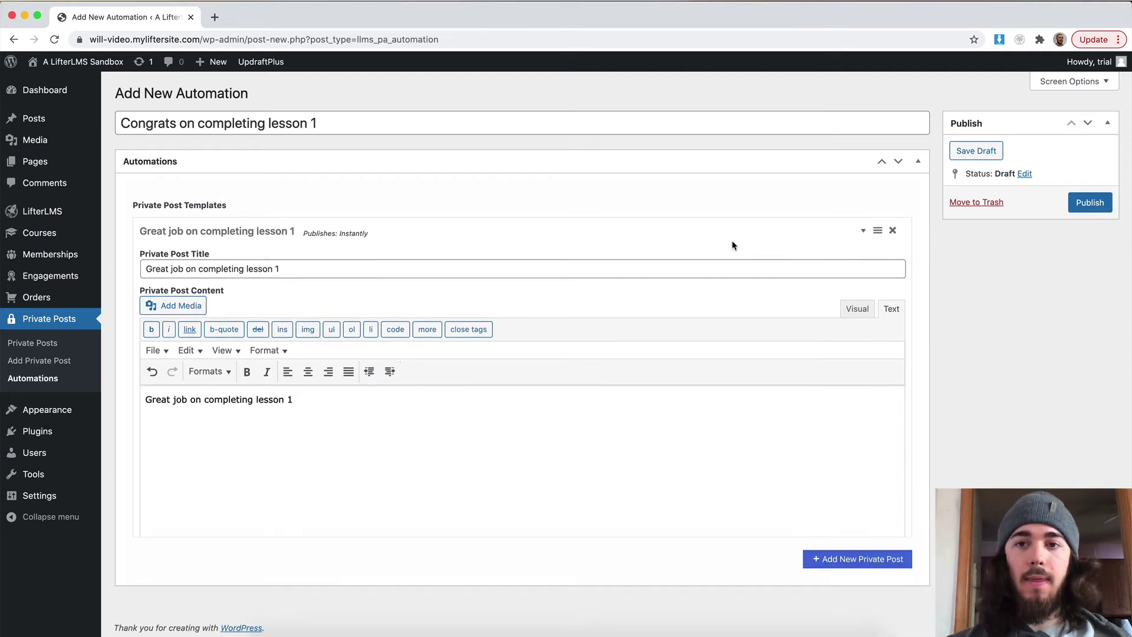
pyautogui.click(867, 273)
pyautogui.scroll(-5, 795, 258)
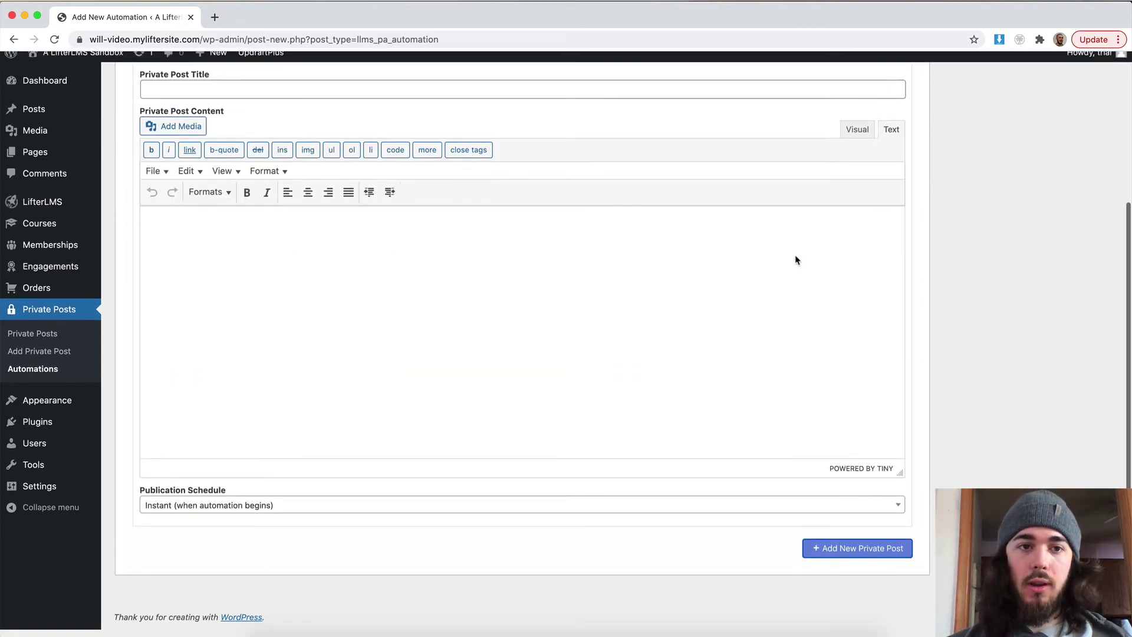
pyautogui.click(230, 516)
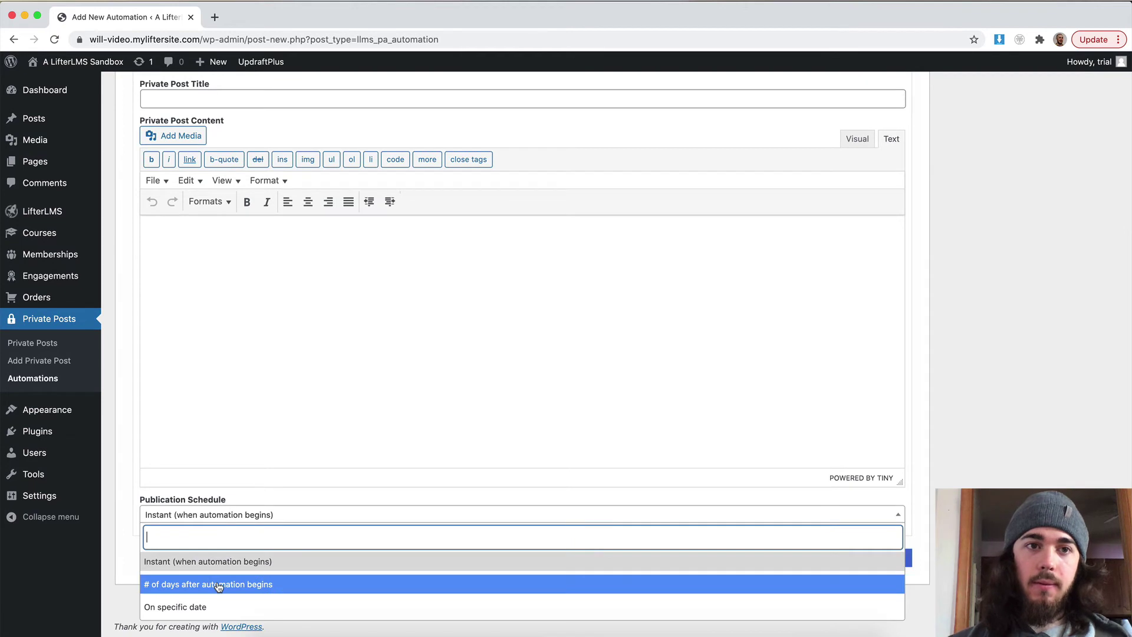
pyautogui.scroll(2, 336, 490)
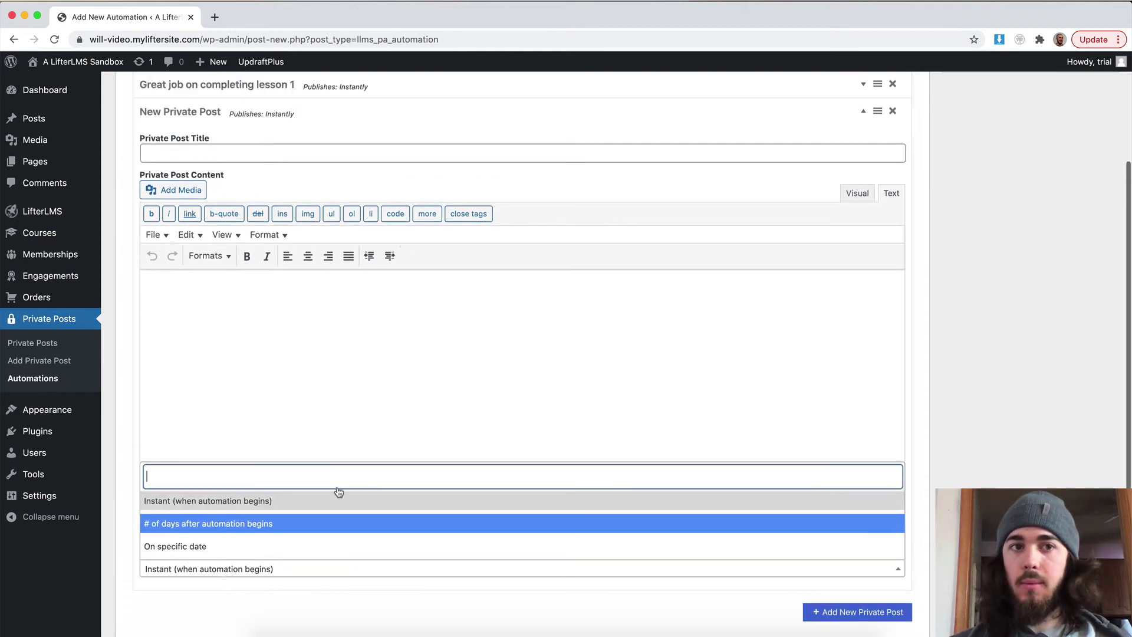
pyautogui.click(892, 111)
pyautogui.click(665, 122)
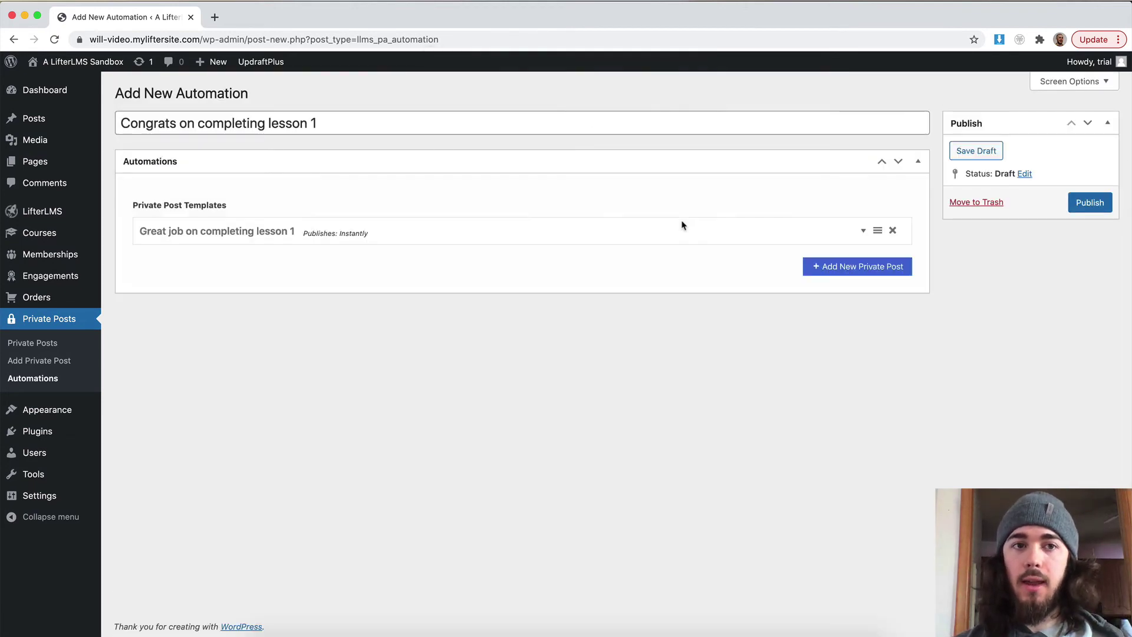
# Publish the 'Congrats on completing lesson 1' automation and open the three-entry Engagements list
pyautogui.click(1098, 205)
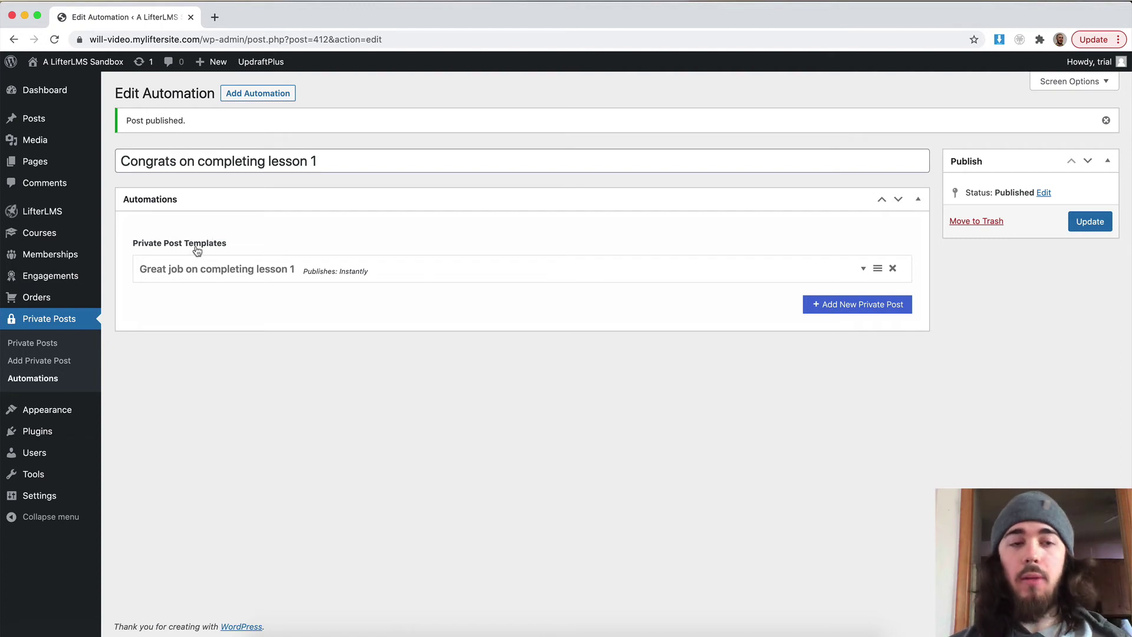
pyautogui.click(73, 280)
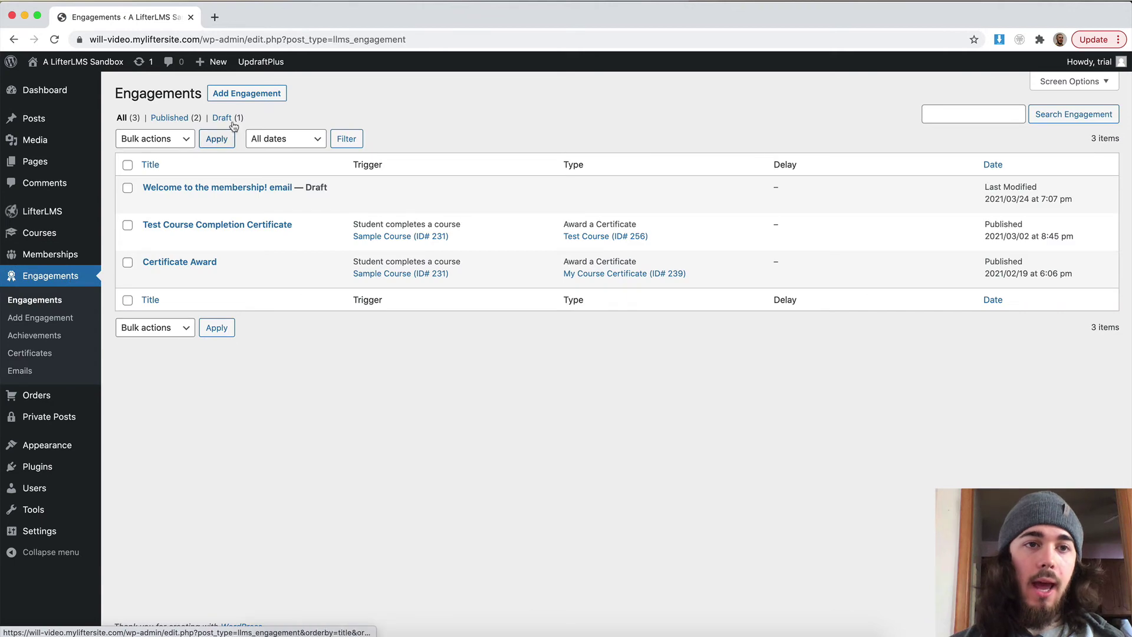
# Start a new engagement titled 'Completed lesson 1 on Quickstart course'
pyautogui.click(250, 99)
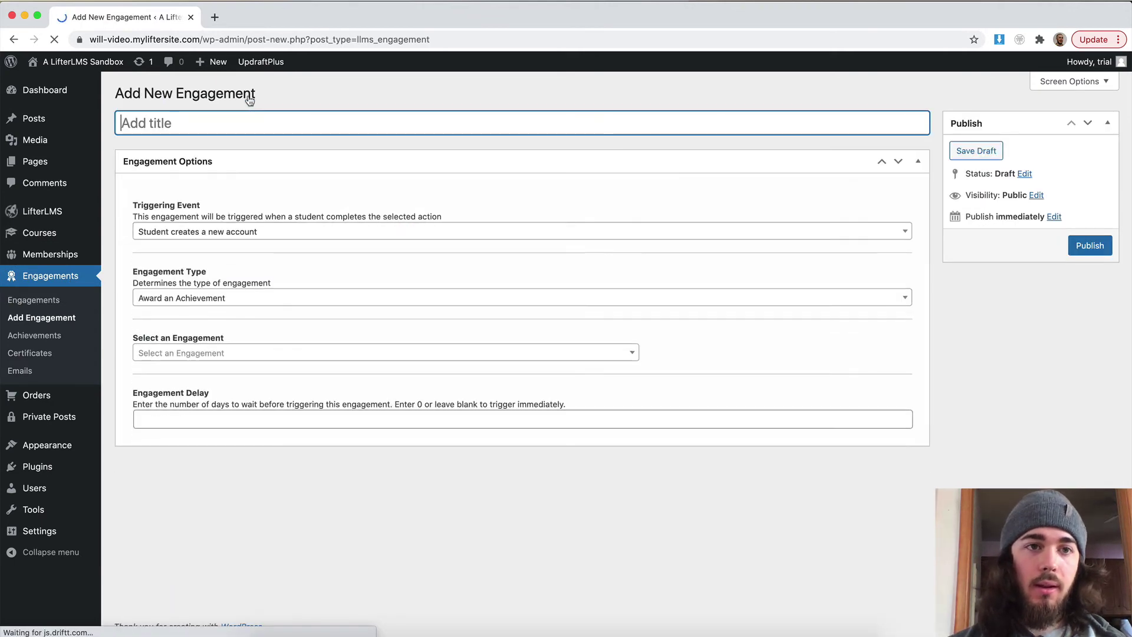
pyautogui.click(195, 298)
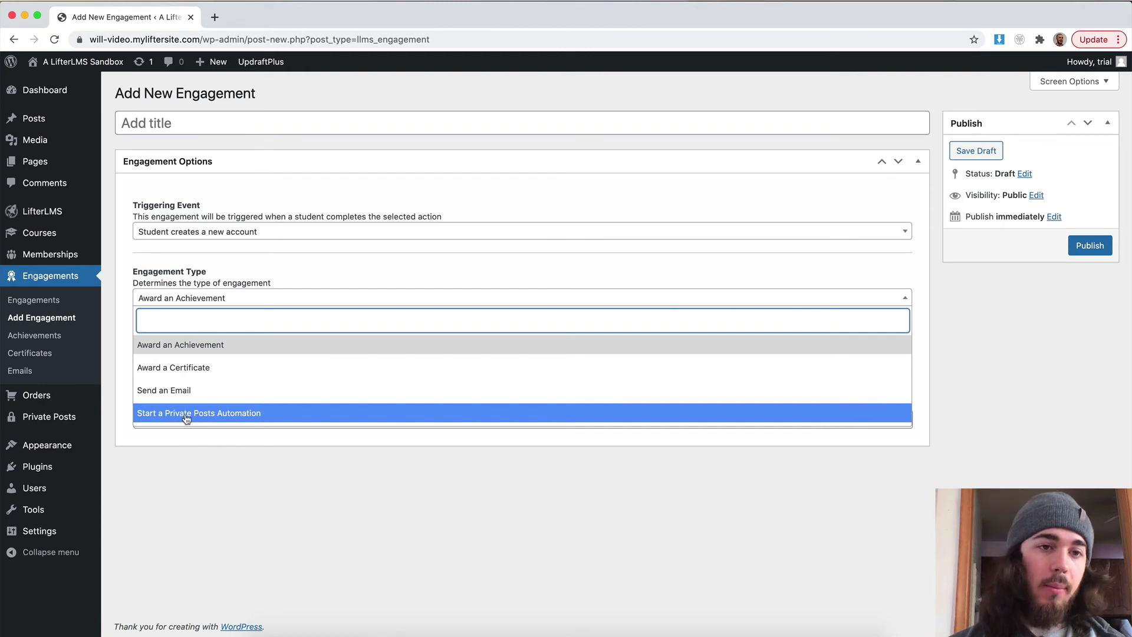
pyautogui.click(123, 277)
pyautogui.click(161, 125)
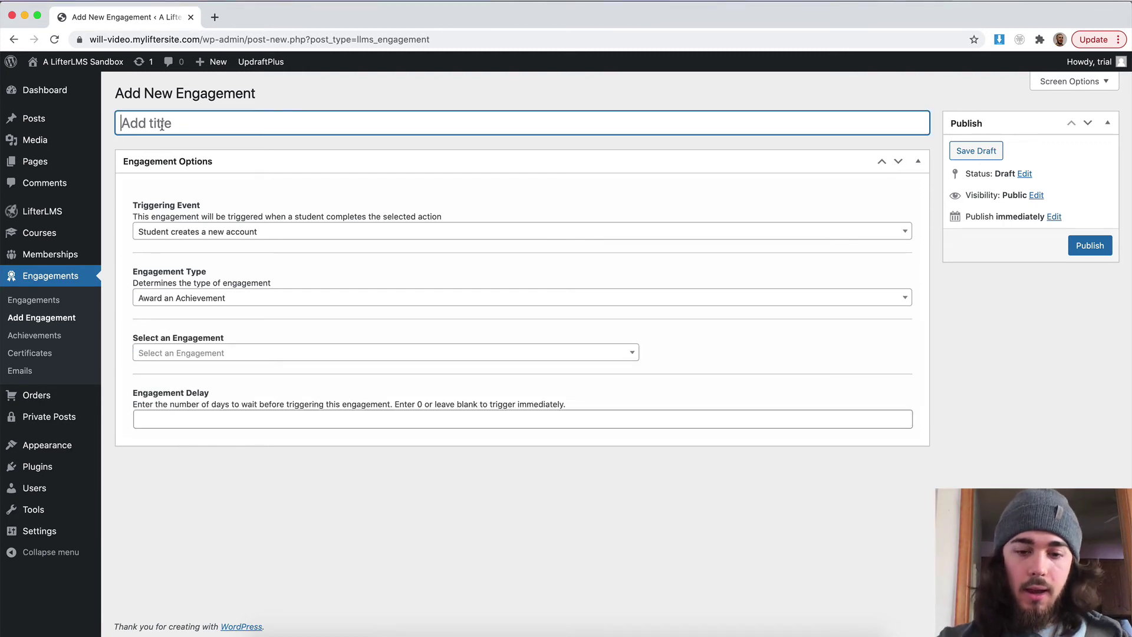
pyautogui.write('Complet')
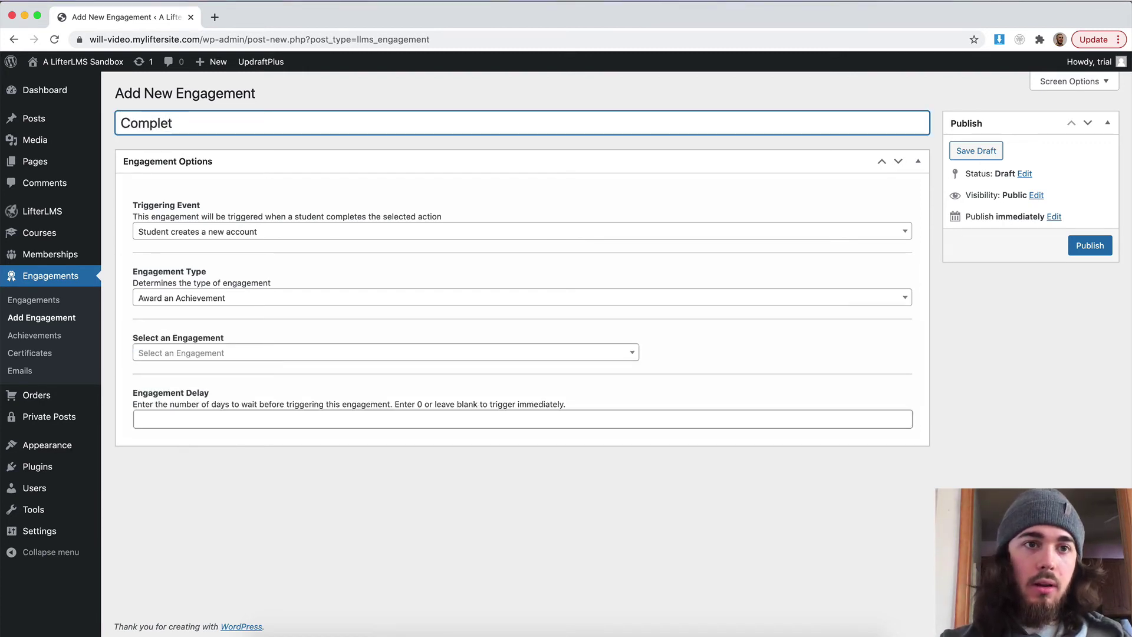
pyautogui.write('ed lesson 1')
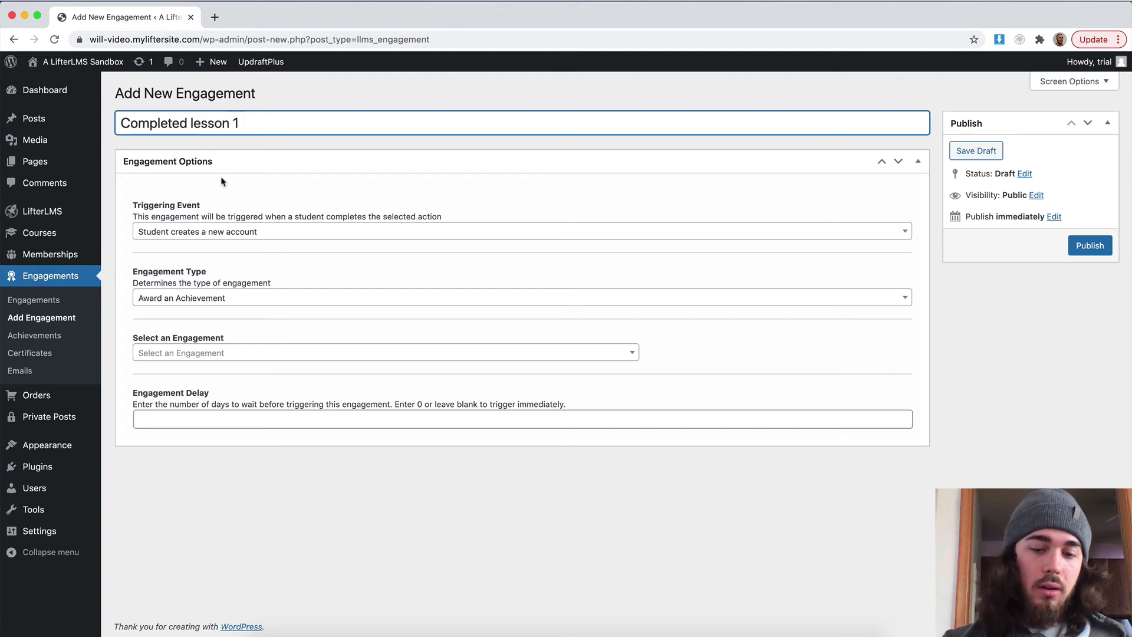
pyautogui.write(' on Quickstart ')
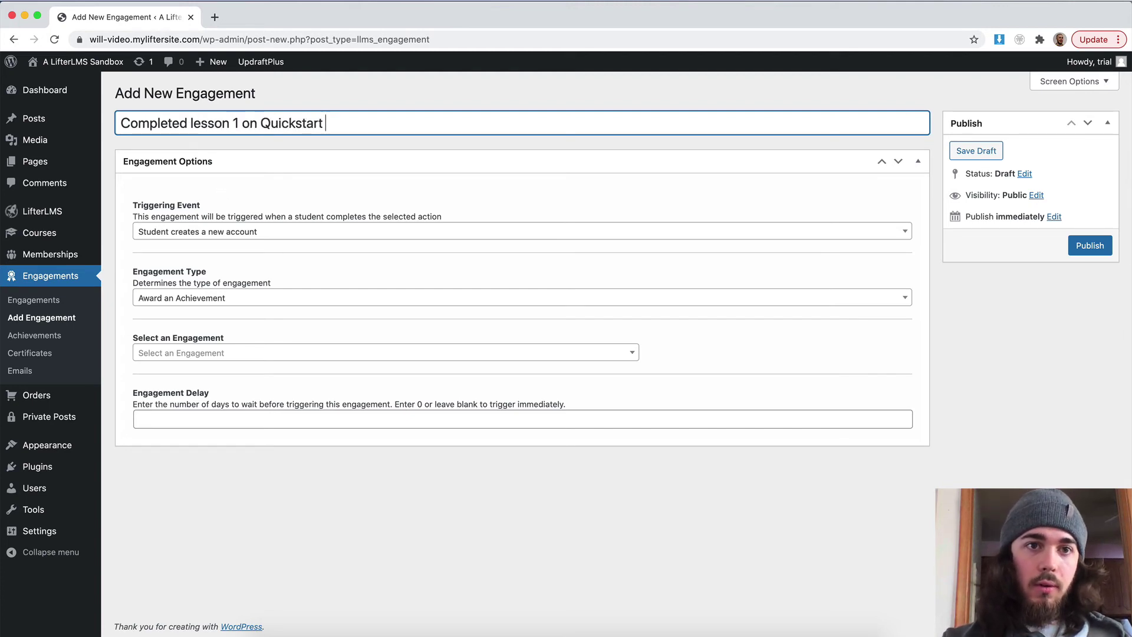
pyautogui.write('course')
# Set the triggering event to 'Student completes a lesson'
pyautogui.click(170, 236)
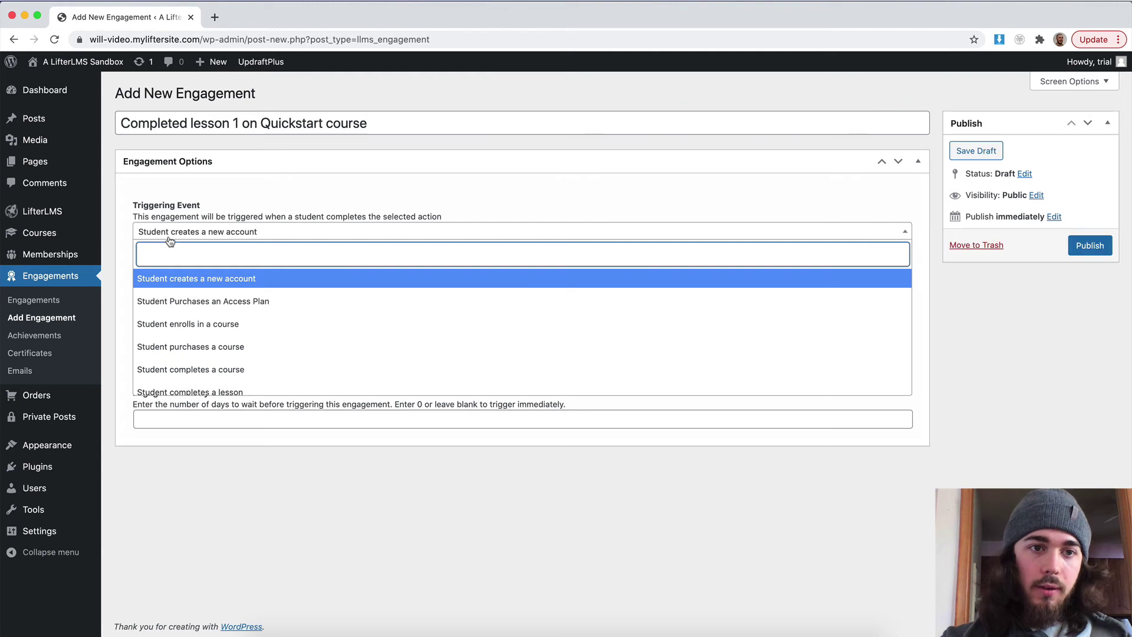
pyautogui.write('complete')
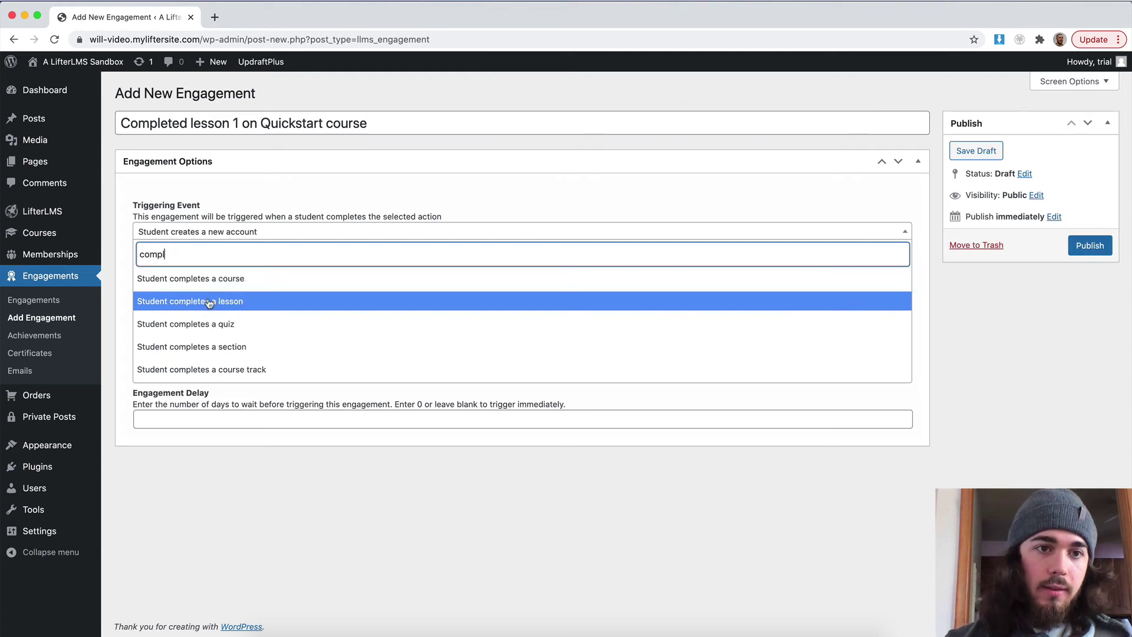
pyautogui.click(210, 301)
# Open the site's front page in a new tab and go to the student dashboard
pyautogui.rightClick(107, 63)
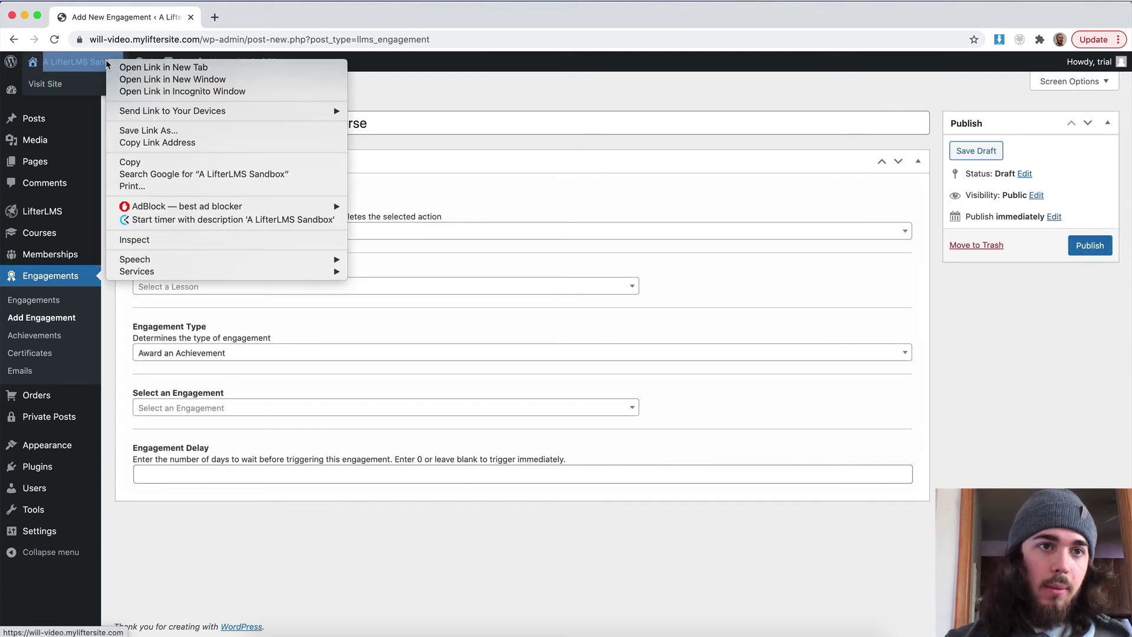
pyautogui.click(148, 66)
pyautogui.click(247, 17)
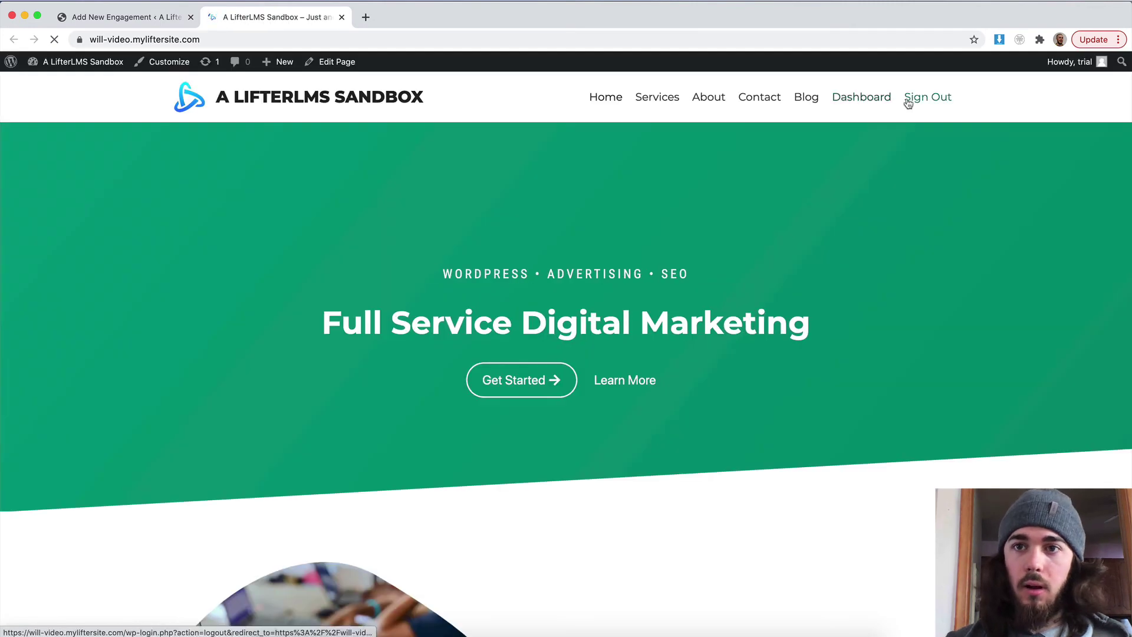
pyautogui.click(860, 97)
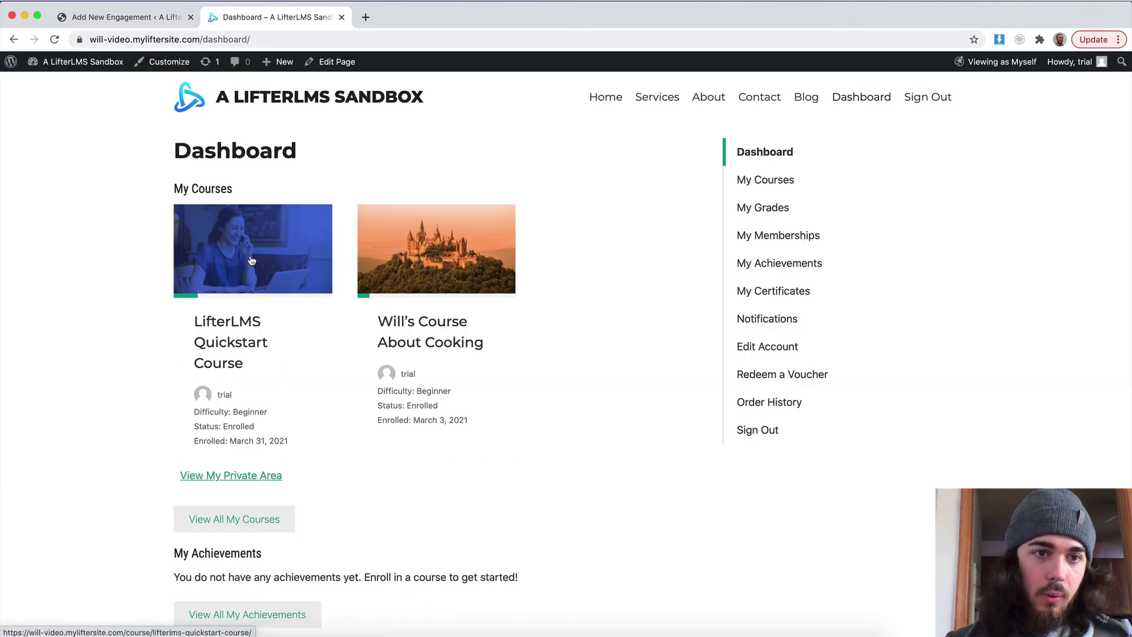
# Review the LifterLMS Quickstart Course lesson list, then return to the engagement form
pyautogui.click(252, 260)
pyautogui.scroll(-5, 265, 295)
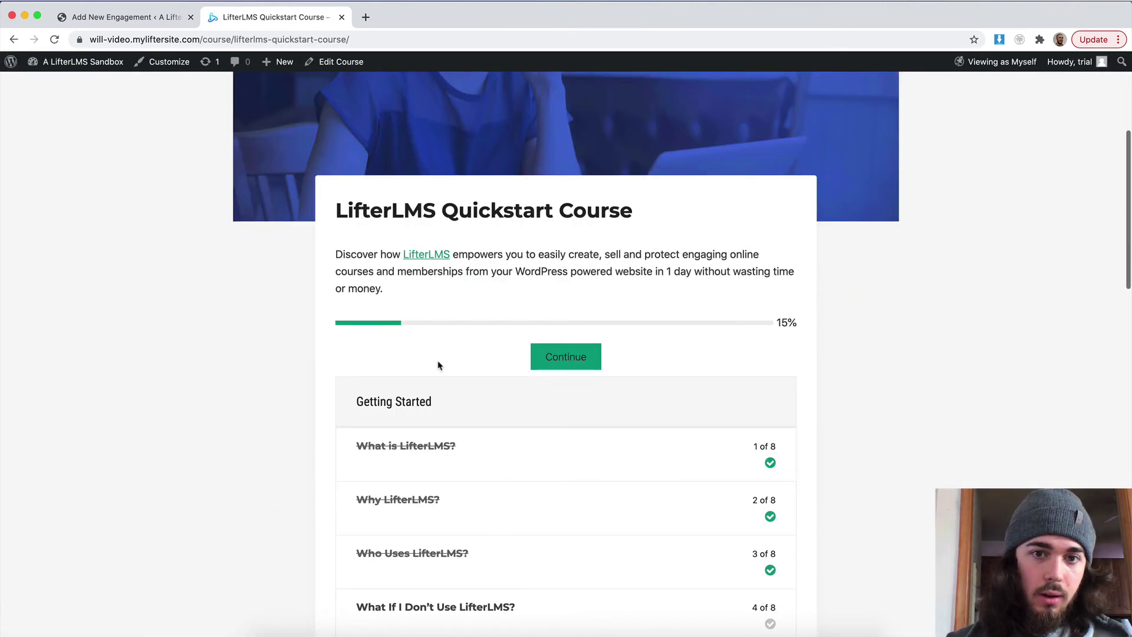
pyautogui.scroll(-1, 666, 430)
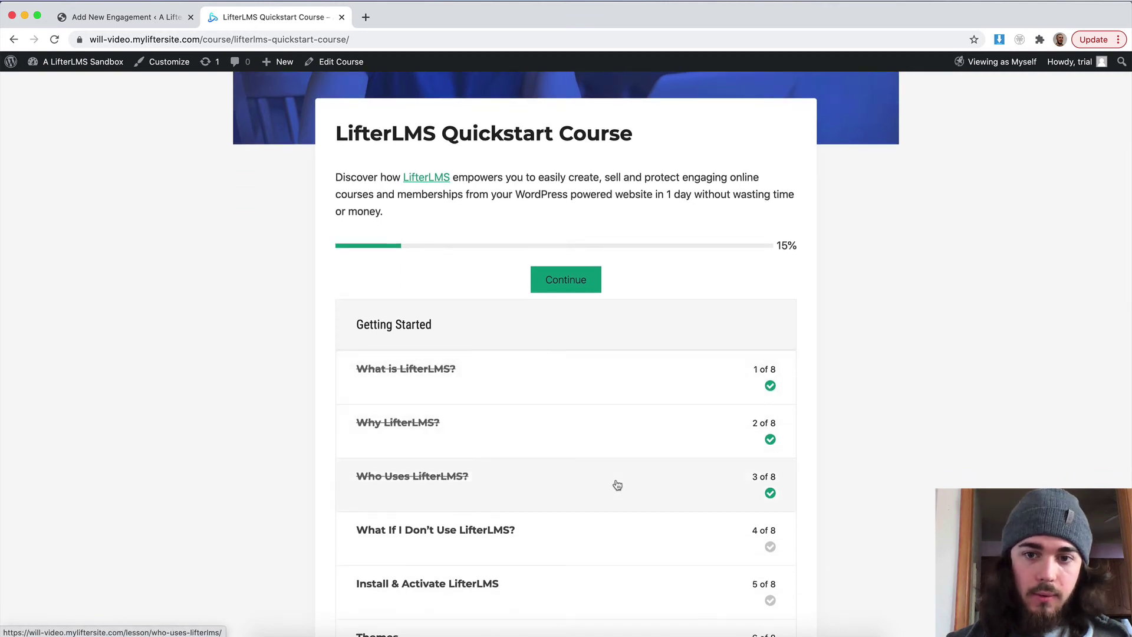
pyautogui.scroll(-1, 617, 485)
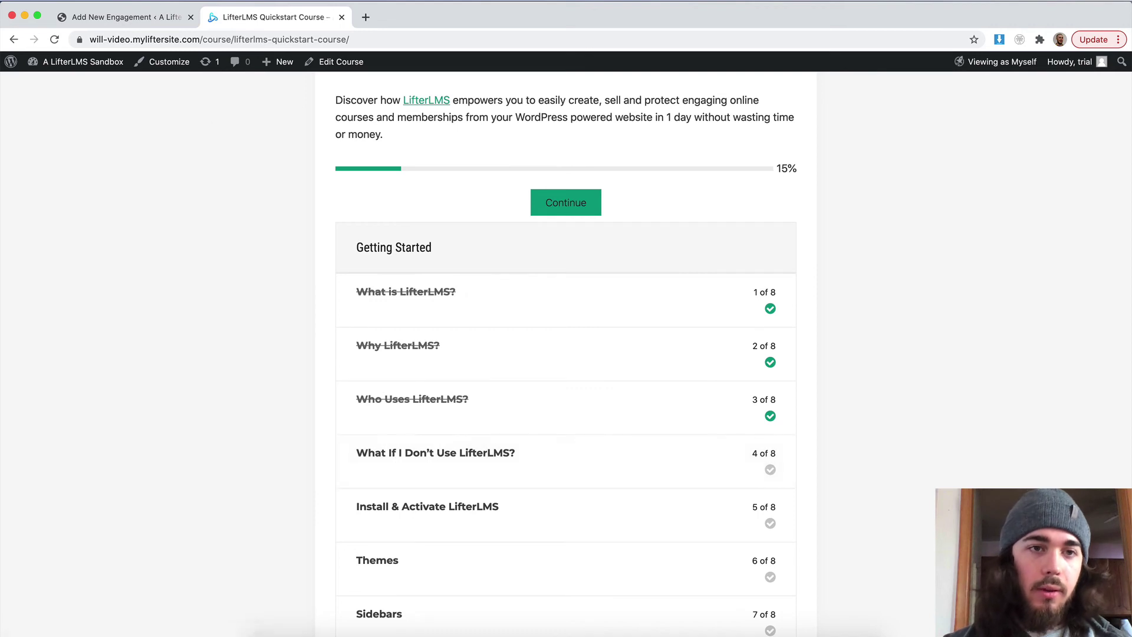
pyautogui.click(131, 15)
# Set lesson 'What If I Don't Use LifterLMS?' to start the 'Congrats on completing lesson 1' Private Posts Automation
pyautogui.click(180, 276)
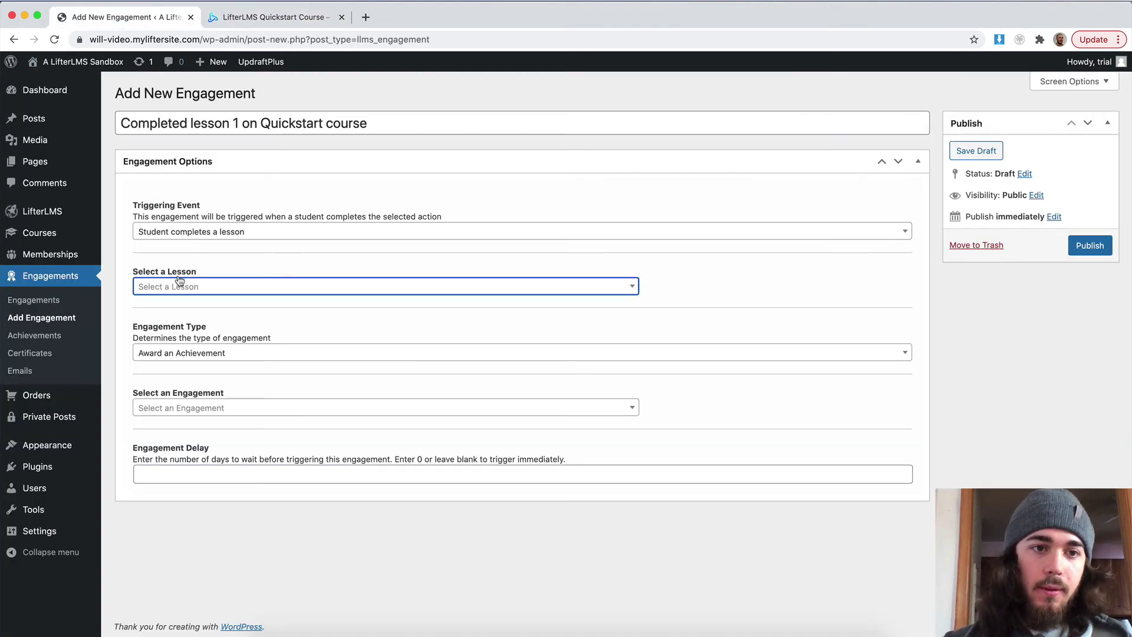
pyautogui.click(182, 285)
pyautogui.write('what if ')
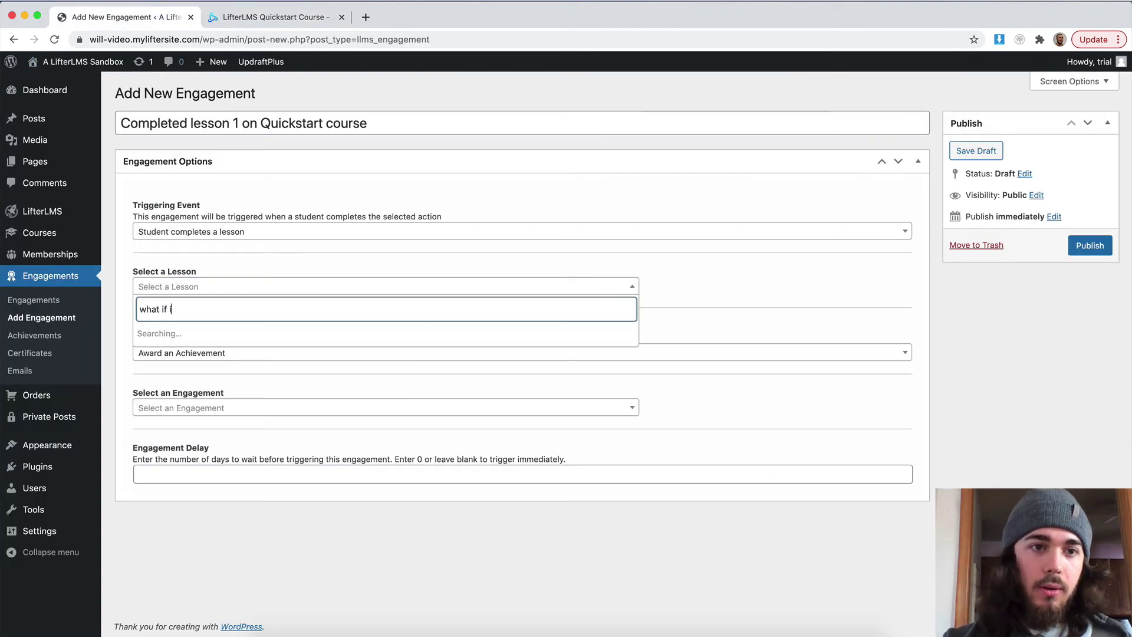
pyautogui.write('i')
pyautogui.click(214, 331)
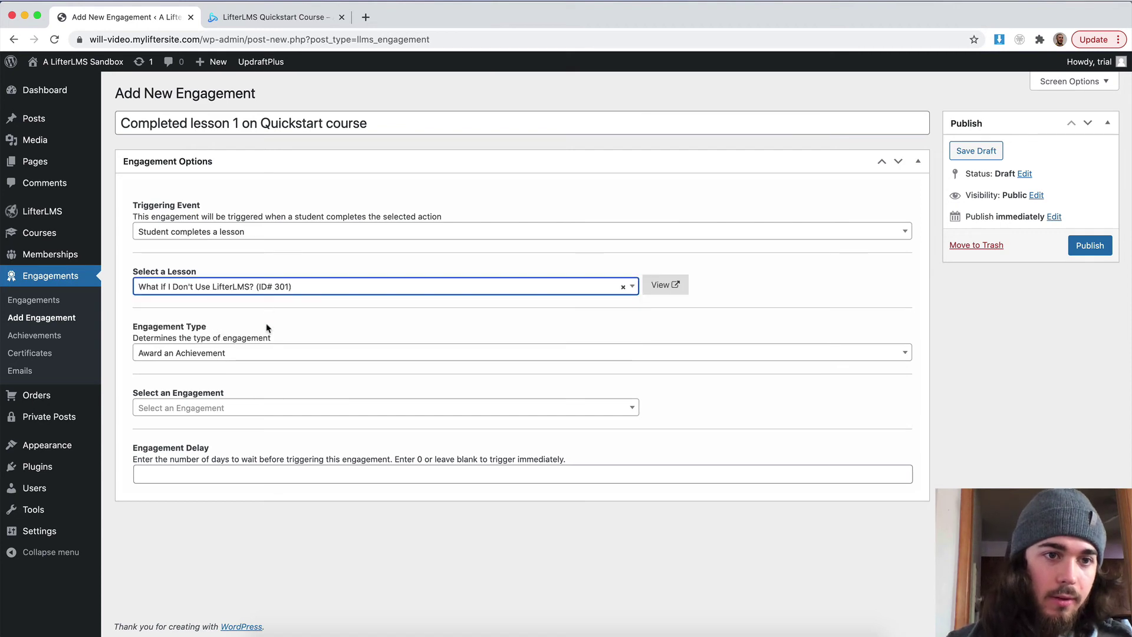
pyautogui.click(181, 352)
pyautogui.click(186, 467)
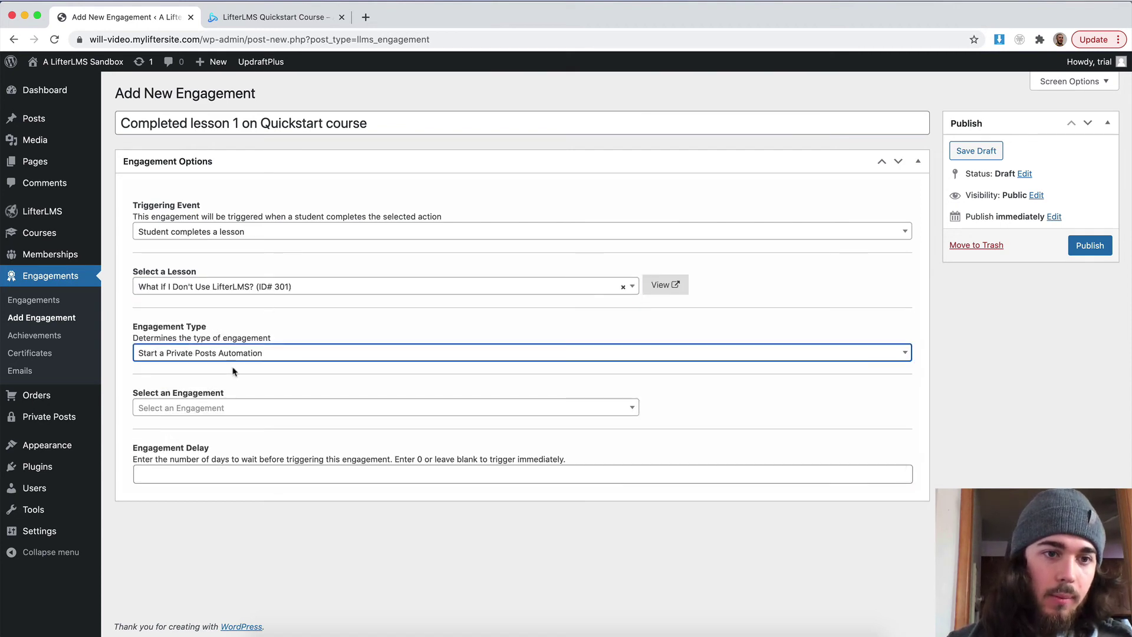
pyautogui.click(178, 407)
pyautogui.click(192, 453)
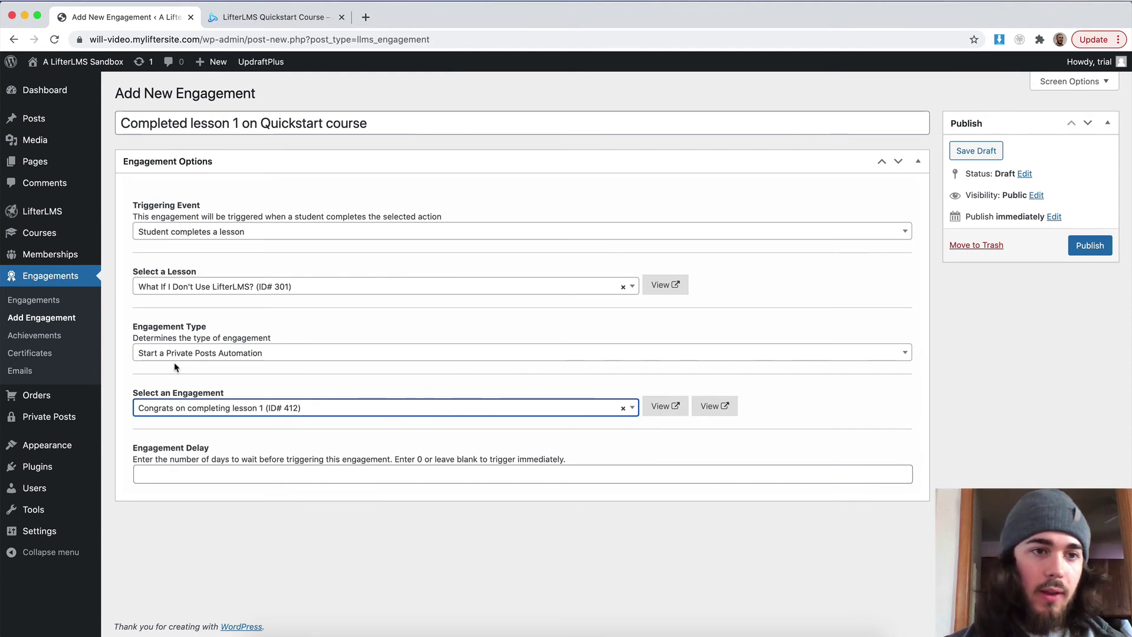
# Open the Private Posts list in a new tab and move that tab first
pyautogui.moveTo(65, 416)
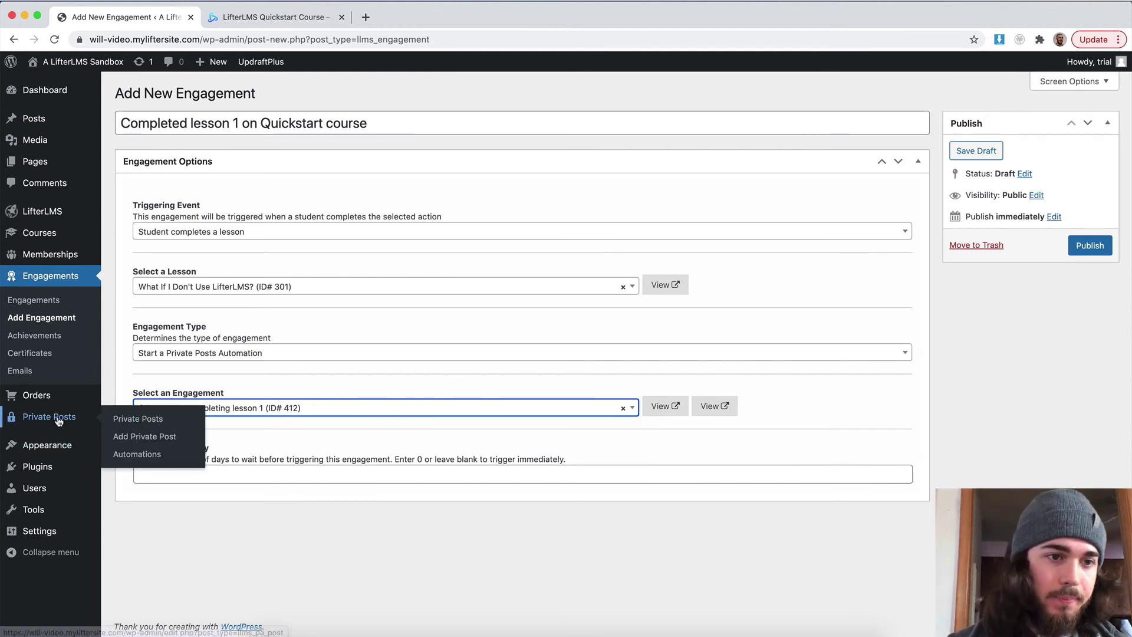
pyautogui.rightClick(155, 419)
pyautogui.click(168, 422)
pyautogui.moveTo(265, 17); pyautogui.dragTo(118, 18)
# Open the 'Congrats on completing lesson 1' automation for editing from Private Posts > Automations
pyautogui.click(168, 188)
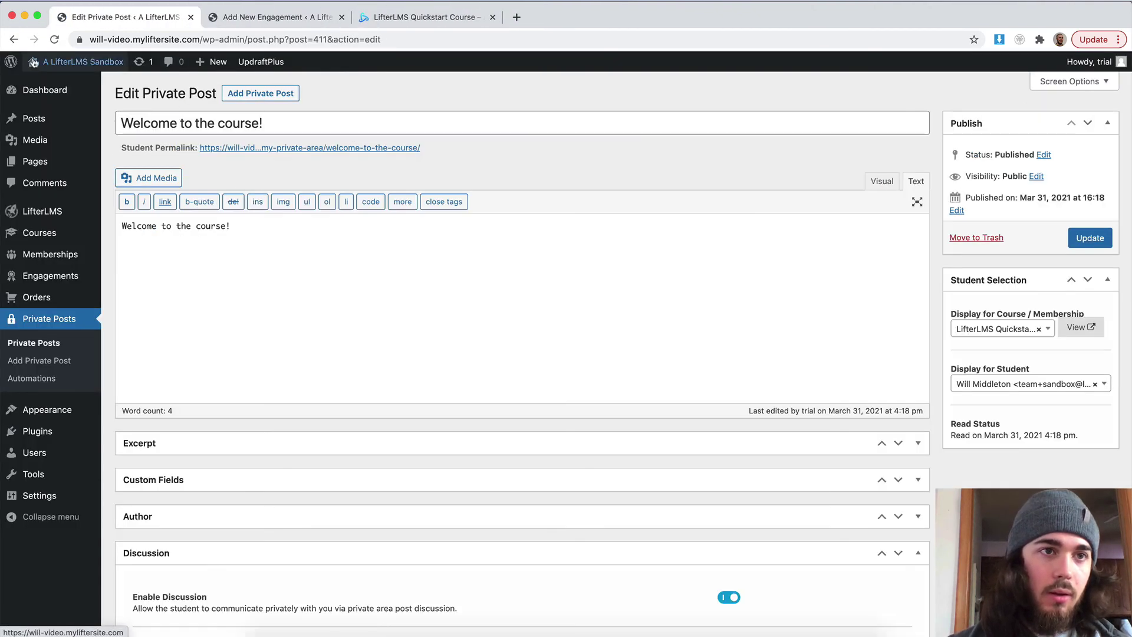
pyautogui.click(33, 343)
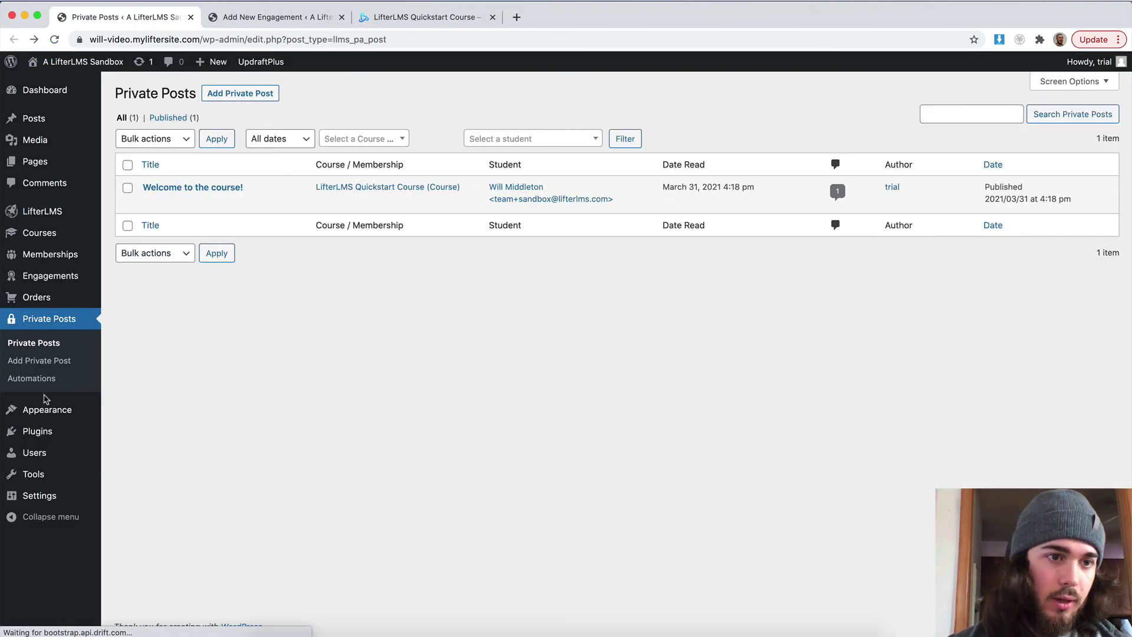
pyautogui.click(31, 378)
pyautogui.click(224, 187)
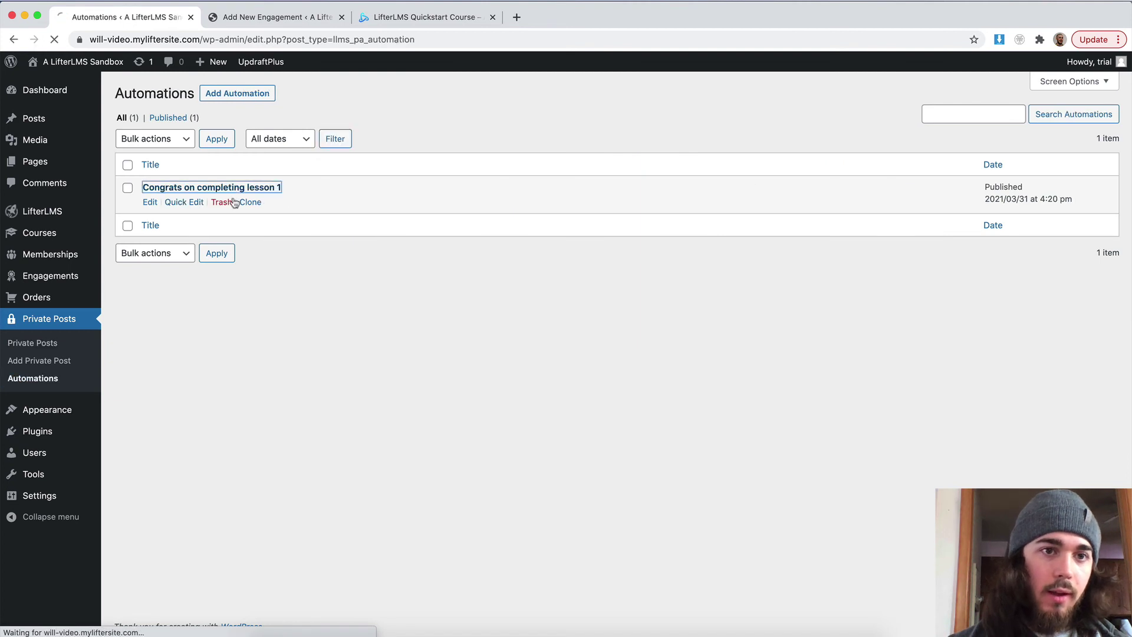
# Change lesson 1 to 4 in the automation title, template title and template content, then update
pyautogui.click(338, 123)
pyautogui.press('BackSpace')
pyautogui.write('4')
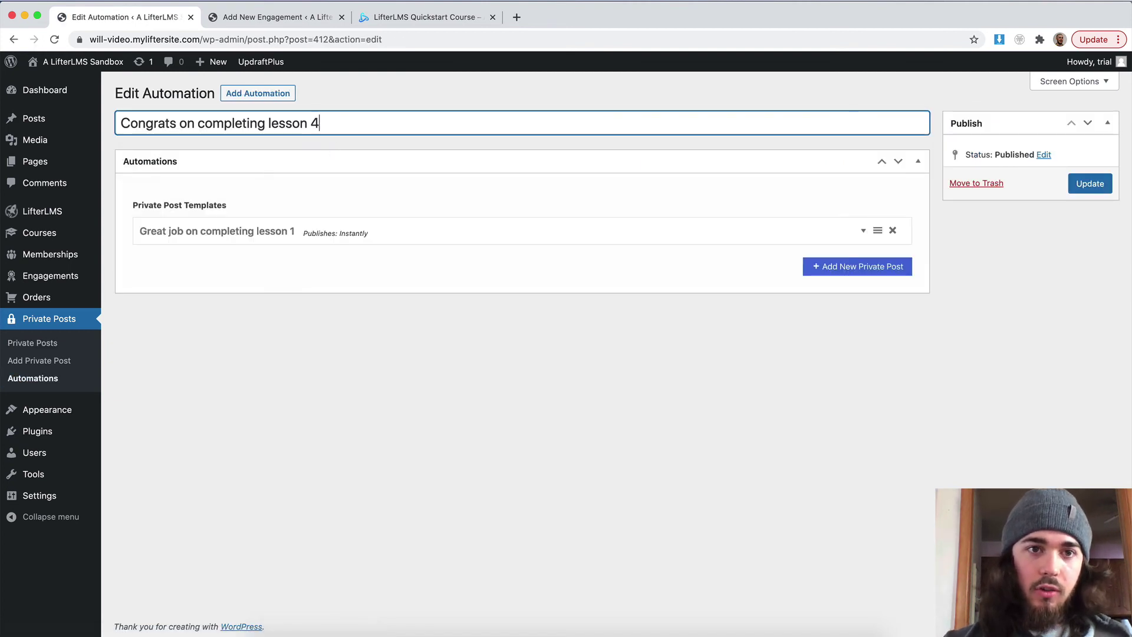
pyautogui.click(434, 229)
pyautogui.click(295, 272)
pyautogui.press('BackSpace')
pyautogui.write('4')
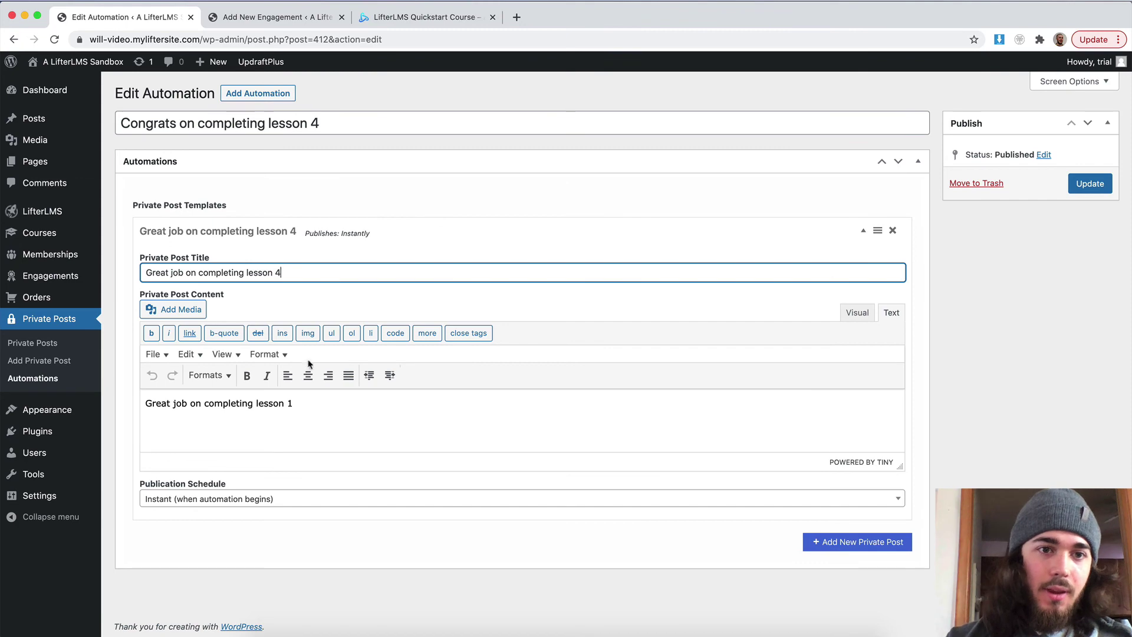
pyautogui.click(304, 417)
pyautogui.press('BackSpace')
pyautogui.write('4')
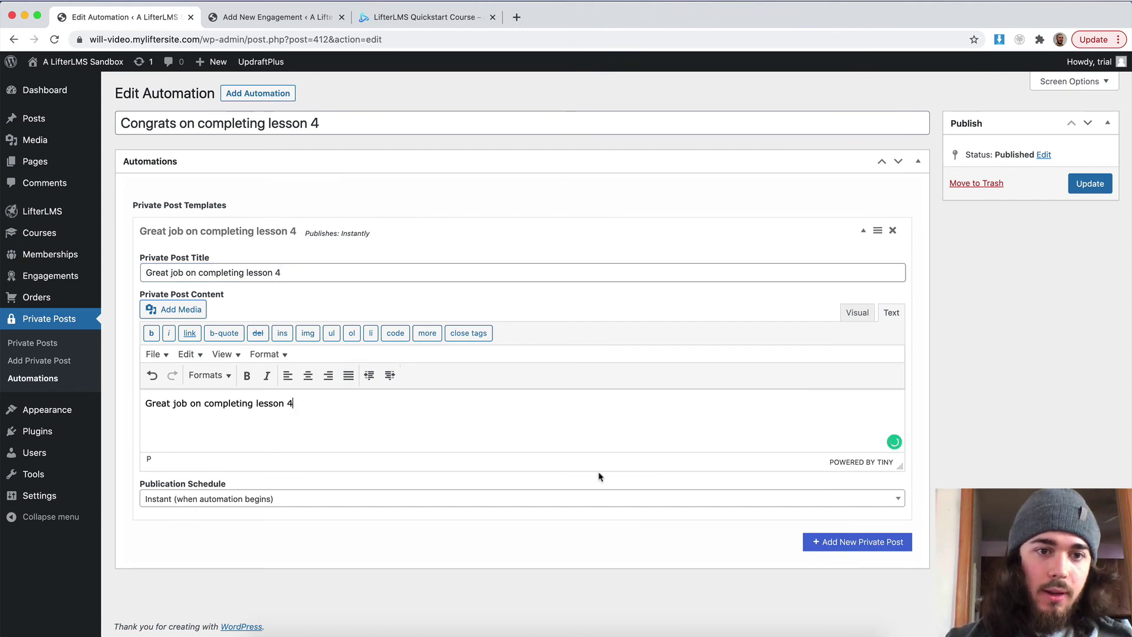
pyautogui.click(1088, 183)
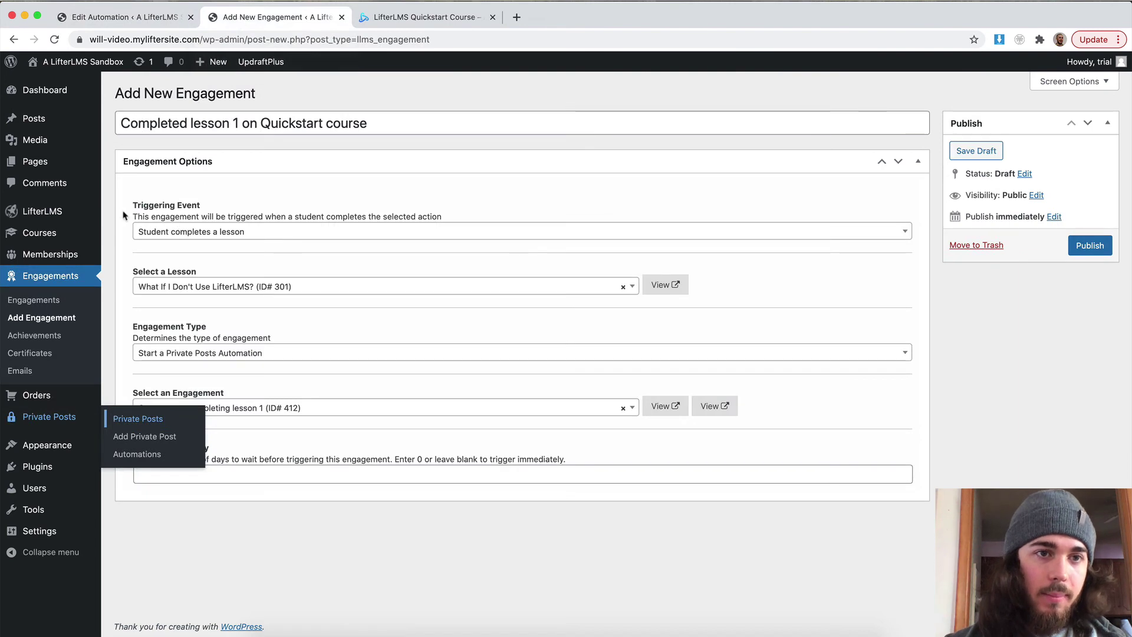
# Change the engagement title's lesson number from 1 to 4 and publish the engagement
pyautogui.click(236, 125)
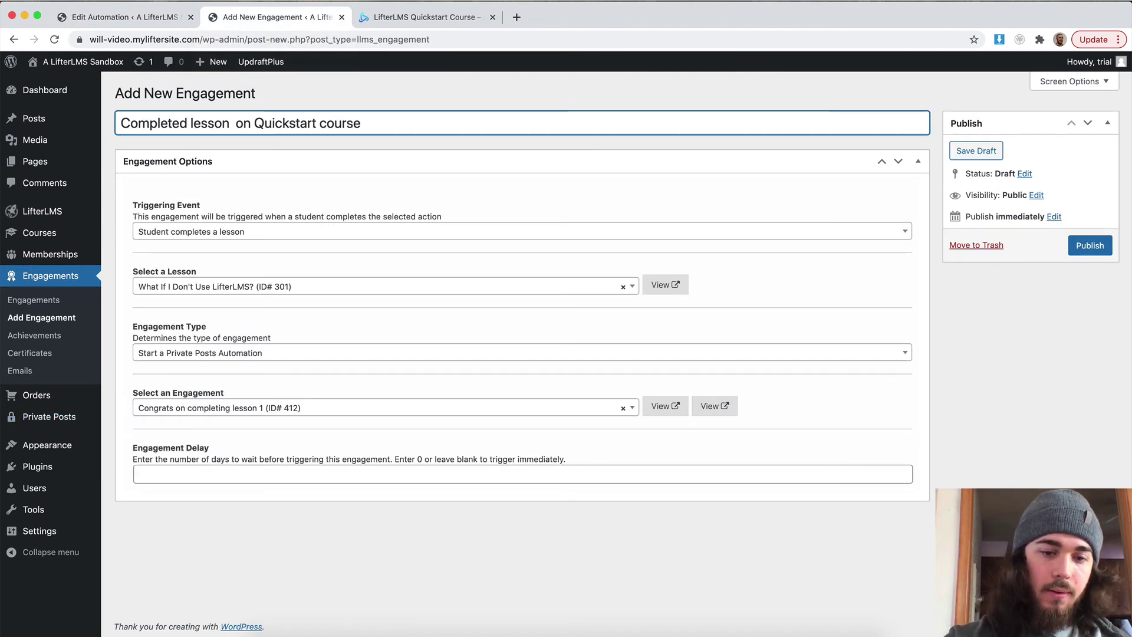
pyautogui.write('4')
pyautogui.click(367, 150)
pyautogui.click(364, 155)
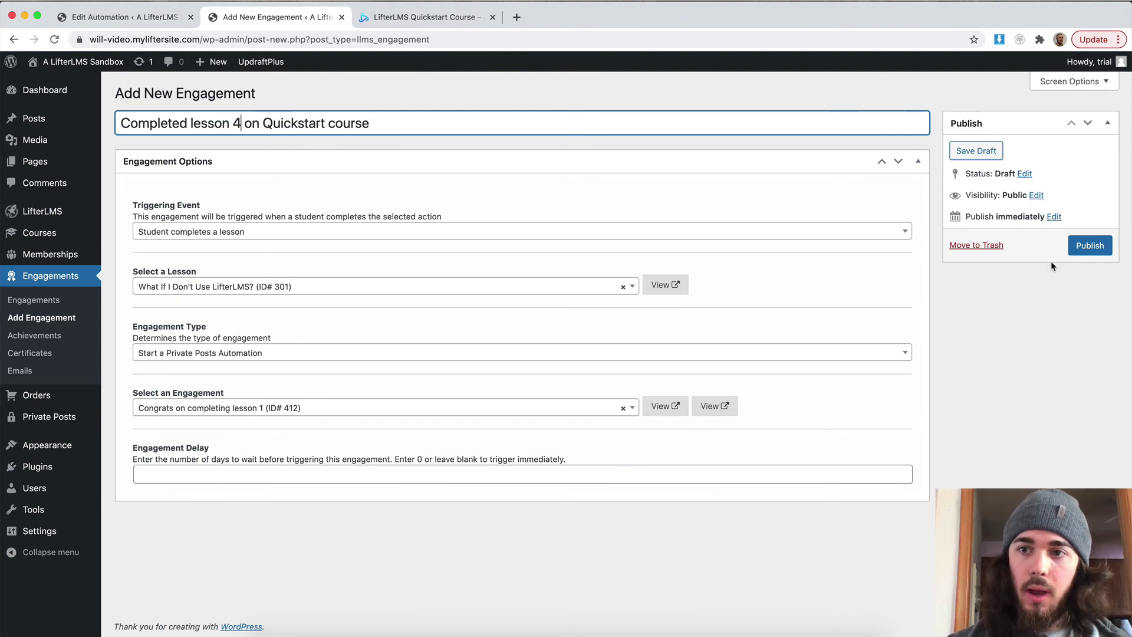
pyautogui.click(1077, 251)
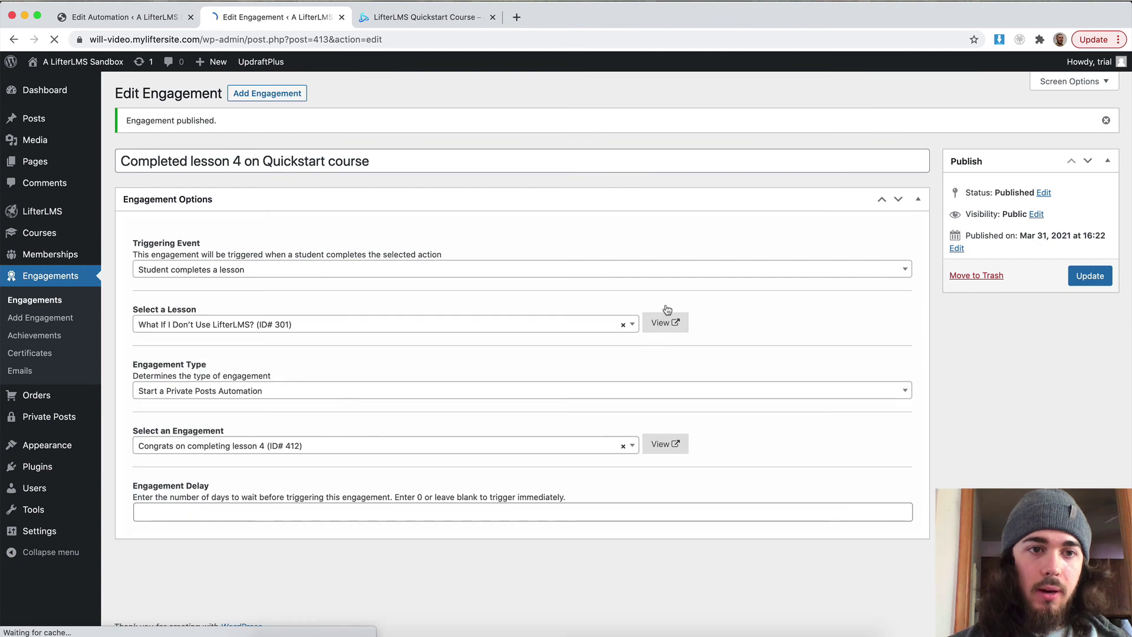
# Mark the 'What If I Don't Use LifterLMS?' lesson complete and open the resulting private post
pyautogui.click(420, 21)
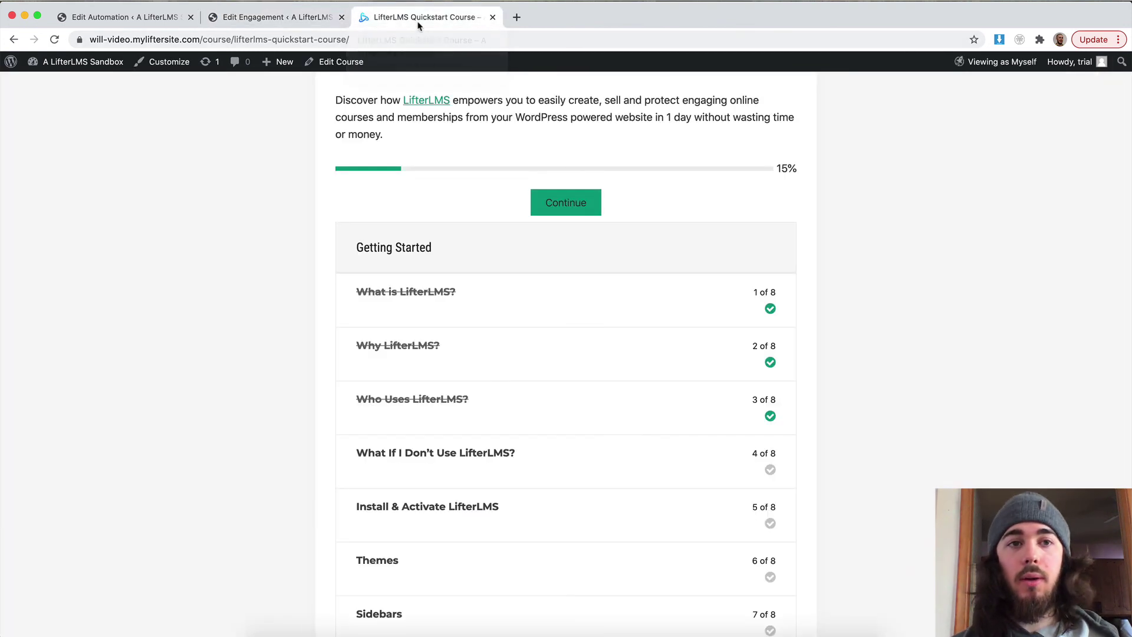
pyautogui.click(408, 467)
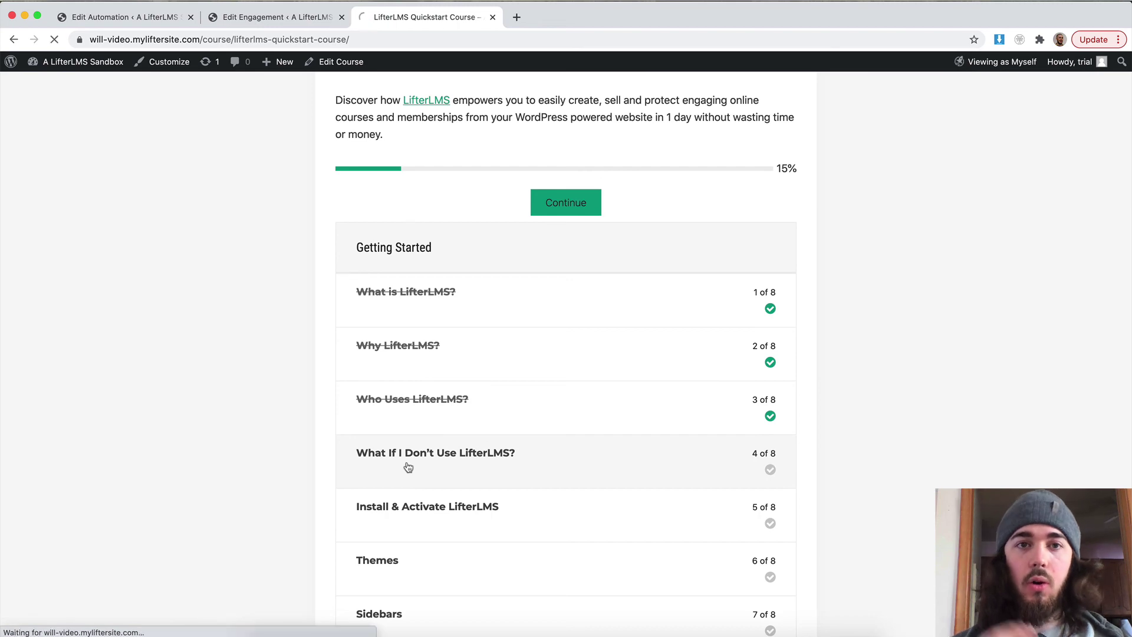
pyautogui.scroll(-2, 408, 467)
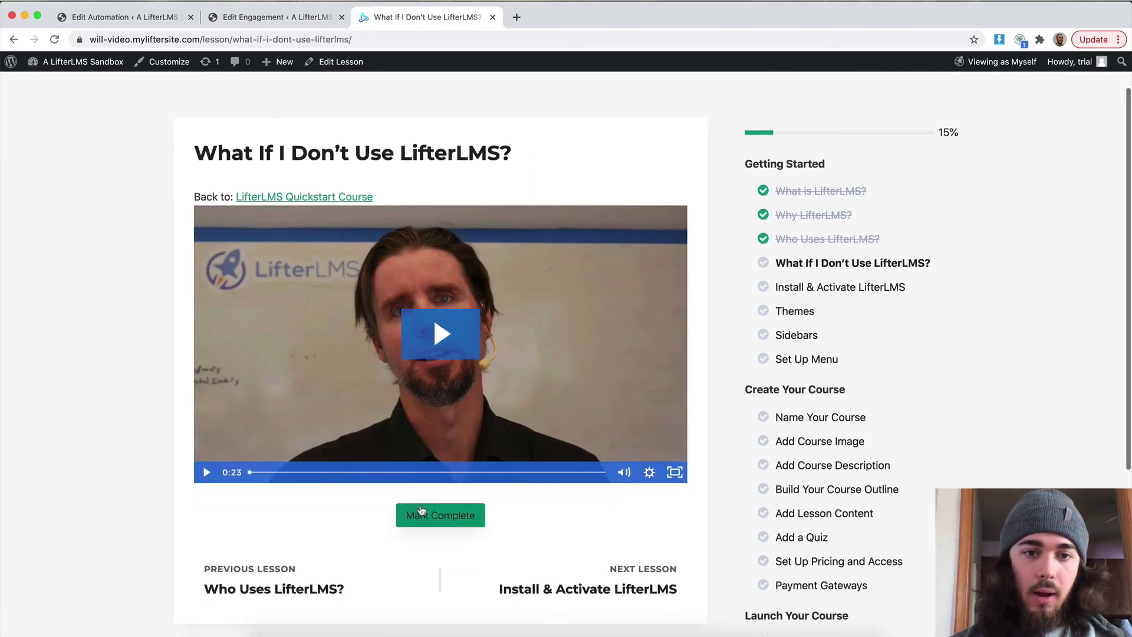
pyautogui.click(420, 510)
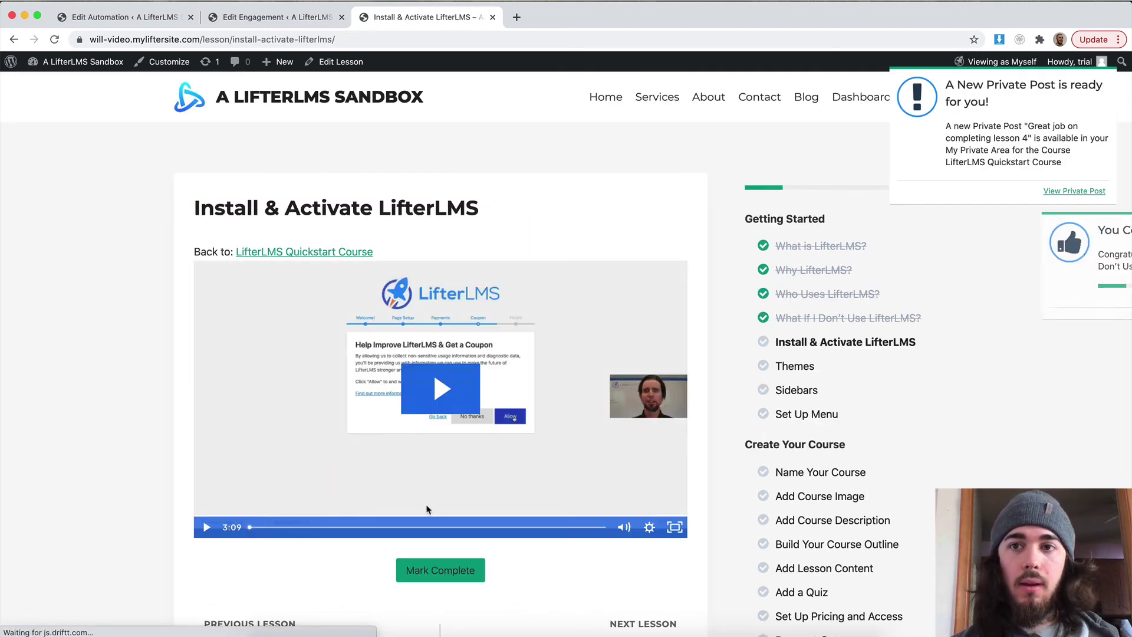
pyautogui.click(1053, 193)
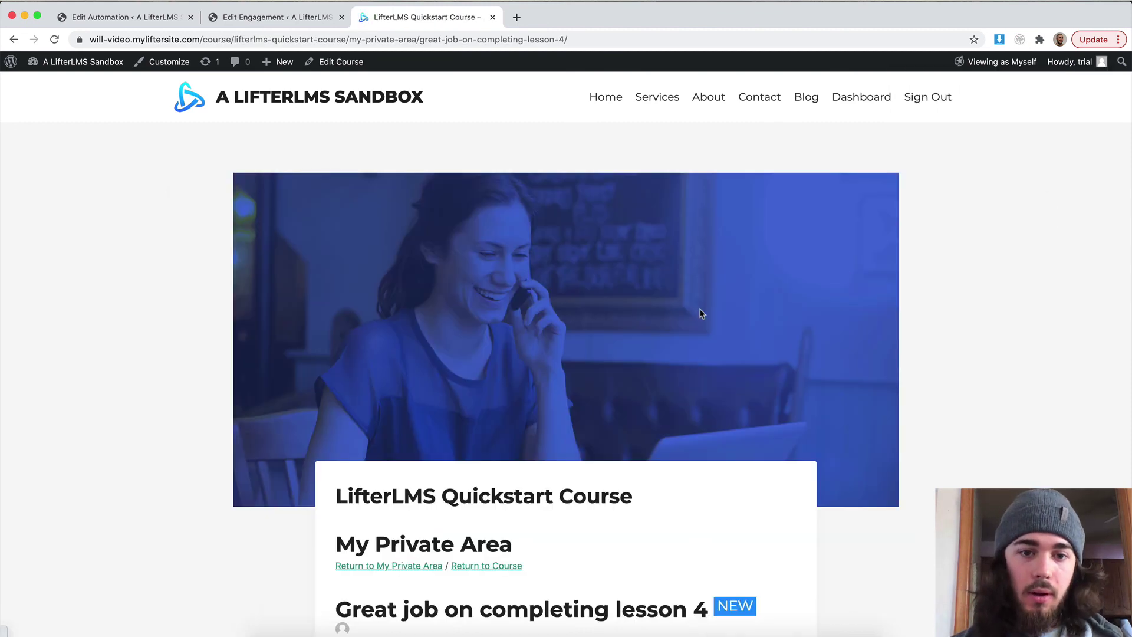
# Post the comment 'Thonks!' on the lesson 4 private post
pyautogui.scroll(-5, 701, 313)
pyautogui.scroll(-1, 700, 313)
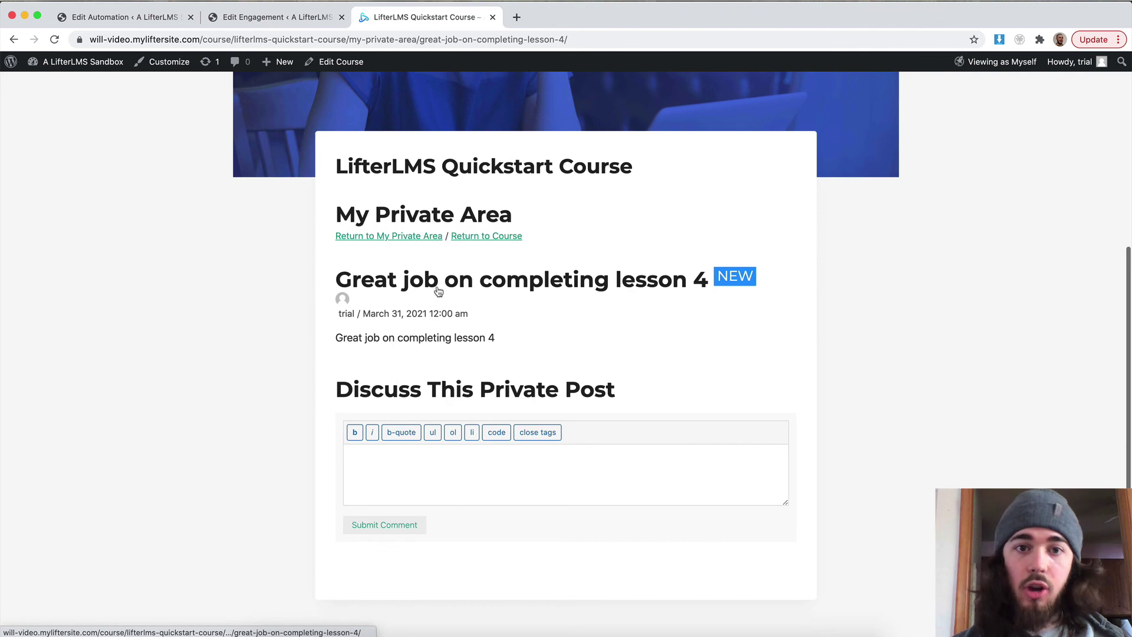
pyautogui.click(420, 471)
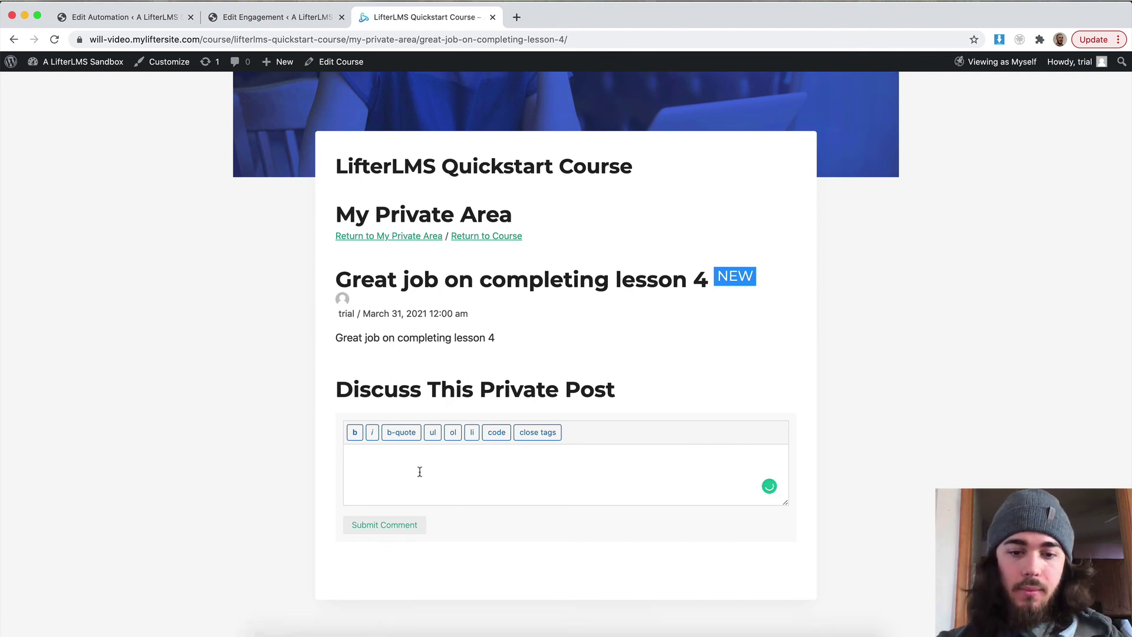
pyautogui.write('Thonks!')
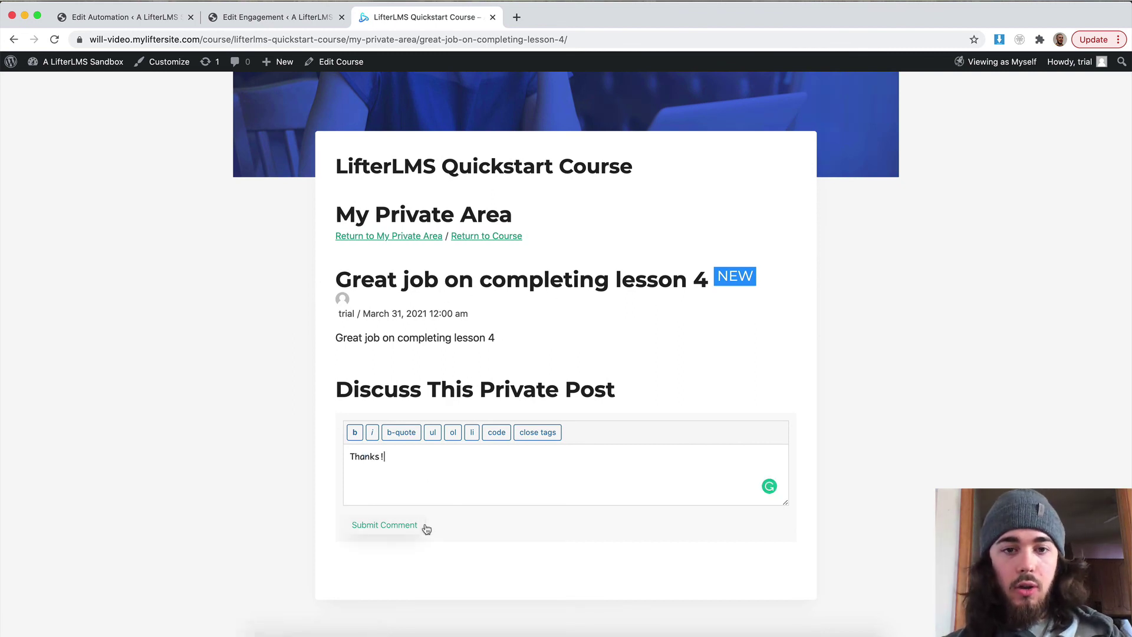
pyautogui.click(384, 524)
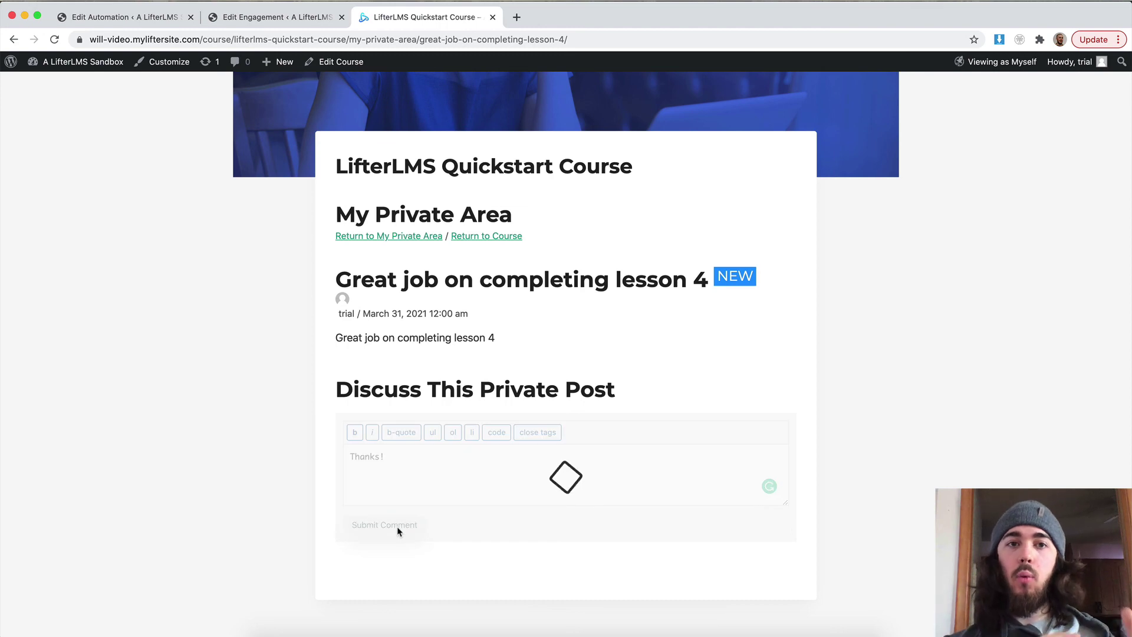